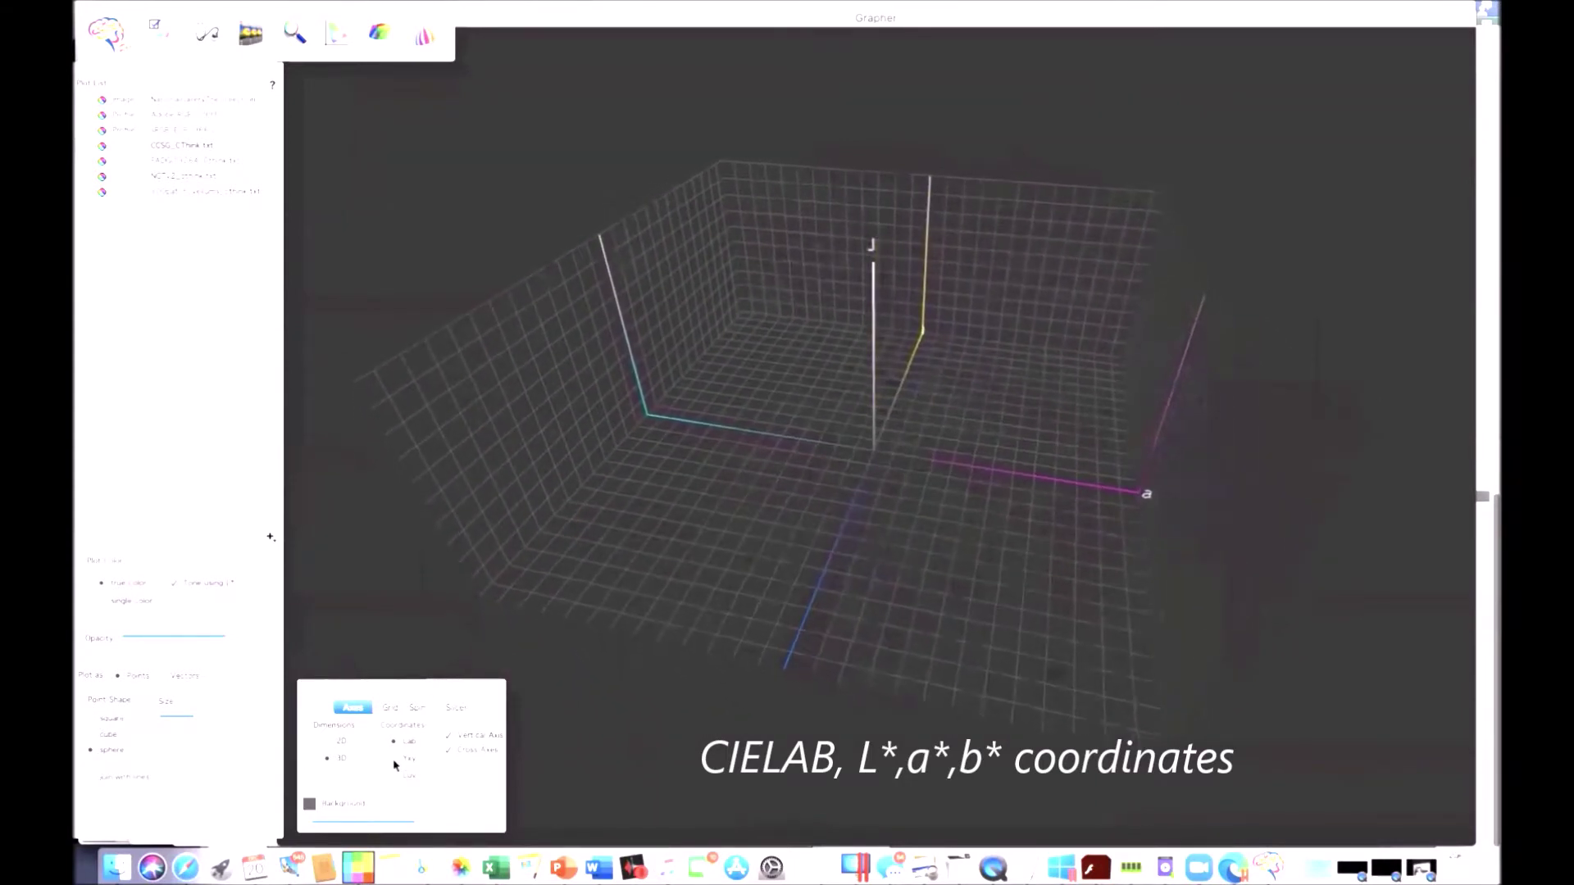
Switch to Yxy and back to Lab, then display the sRGB and Adobe RGB gamut volumes
{"action": "left_click", "coordinate": [395, 759]}
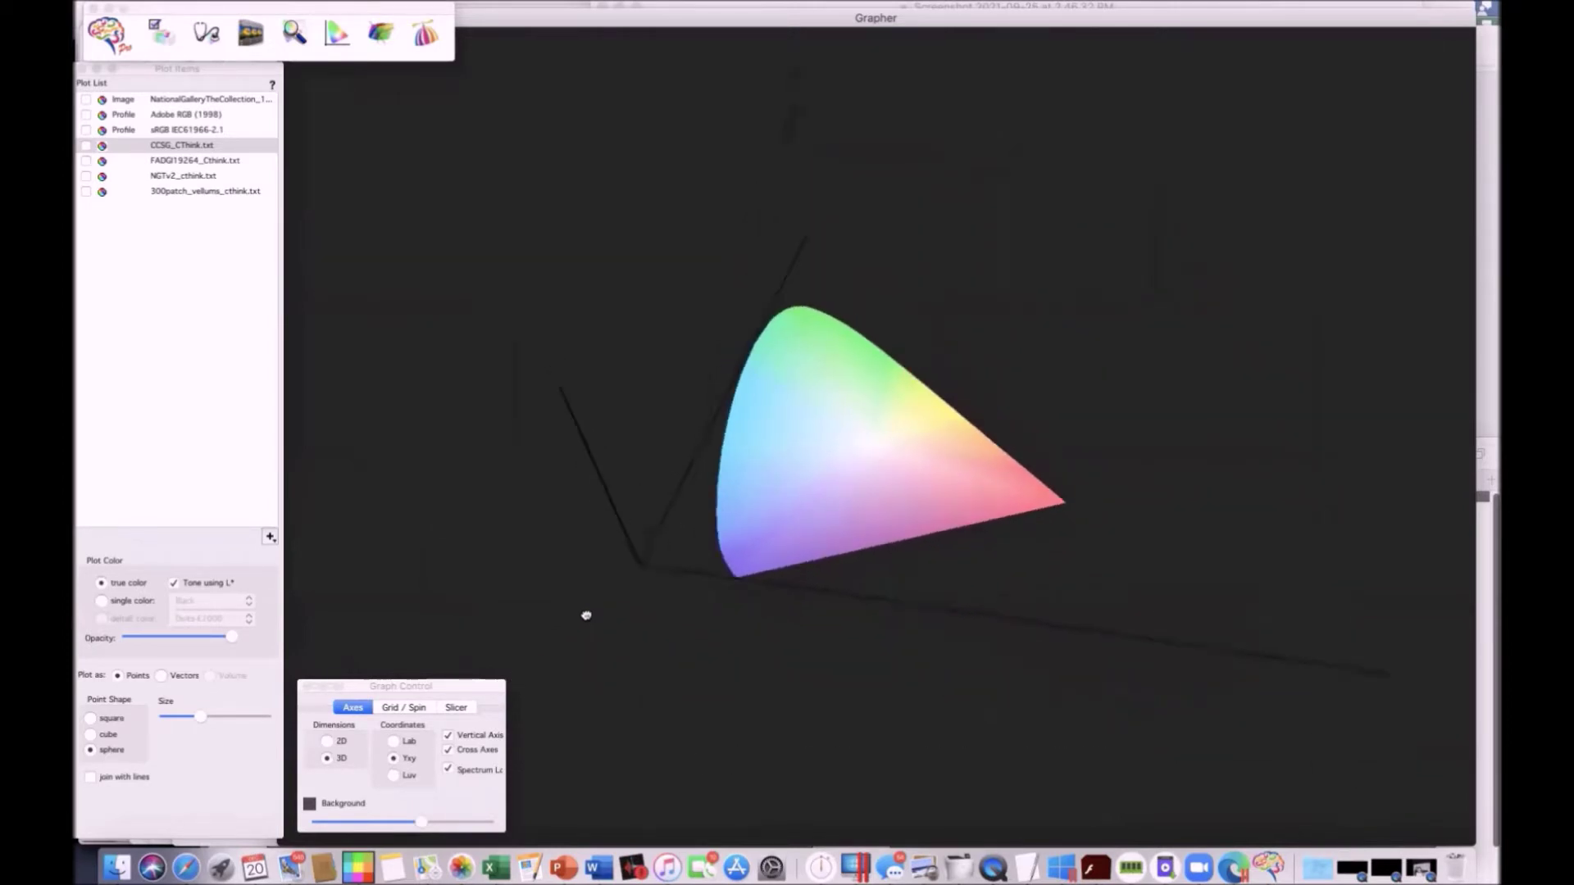
{"action": "left_click", "coordinate": [410, 739]}
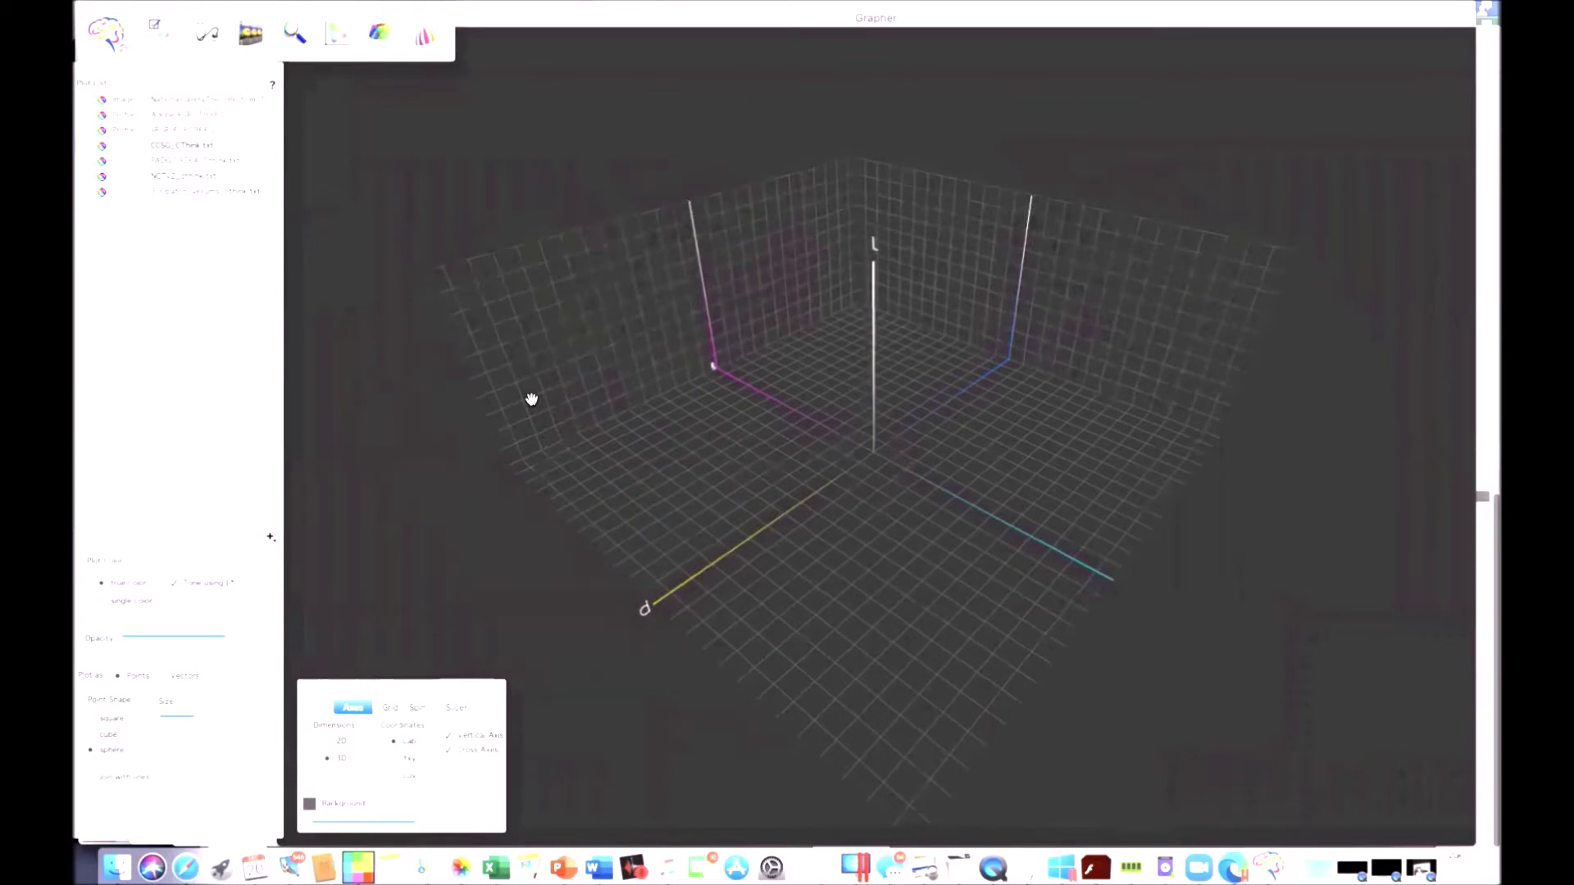
{"action": "left_click", "coordinate": [118, 131]}
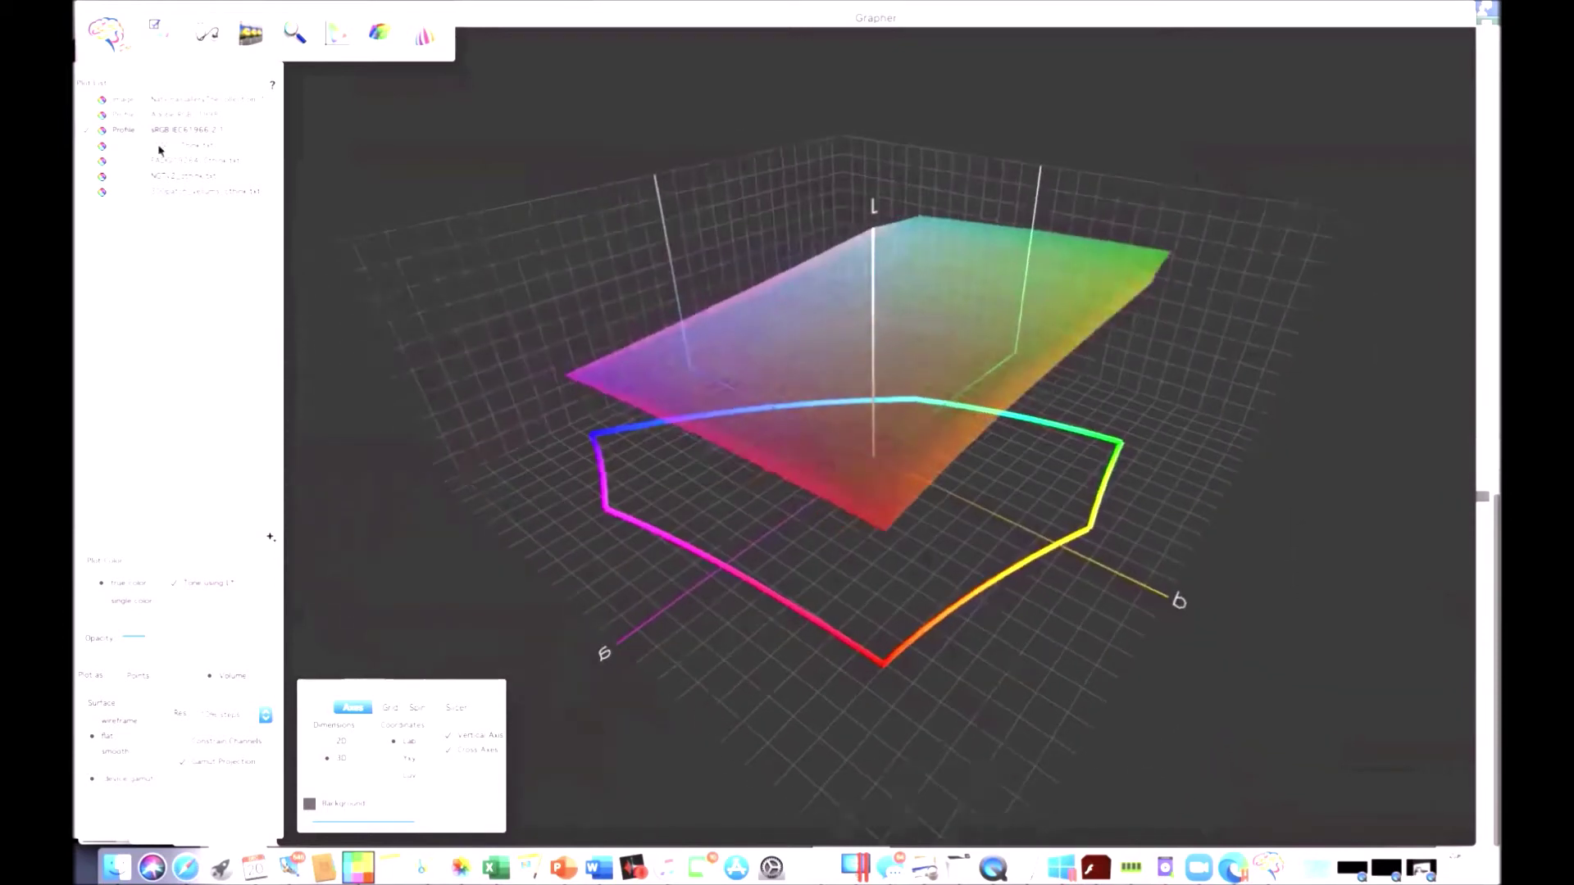
{"action": "left_click", "coordinate": [85, 116]}
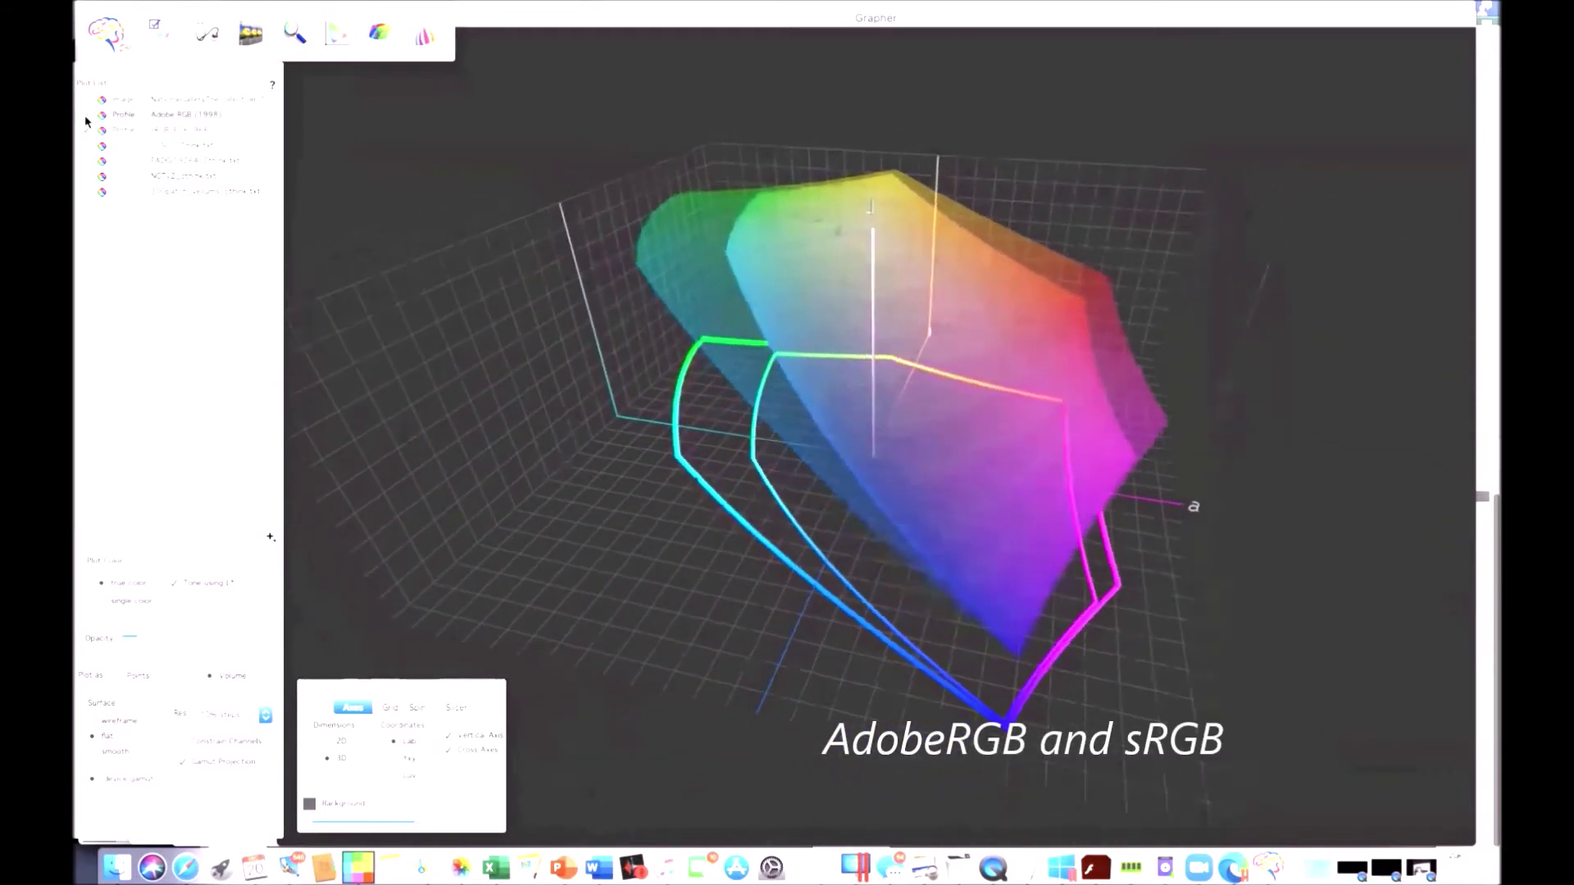
Make sRGB fully opaque, clear both gamuts, then plot CCSG_CThink.txt points in 2D a*b*
{"action": "left_click", "coordinate": [157, 130]}
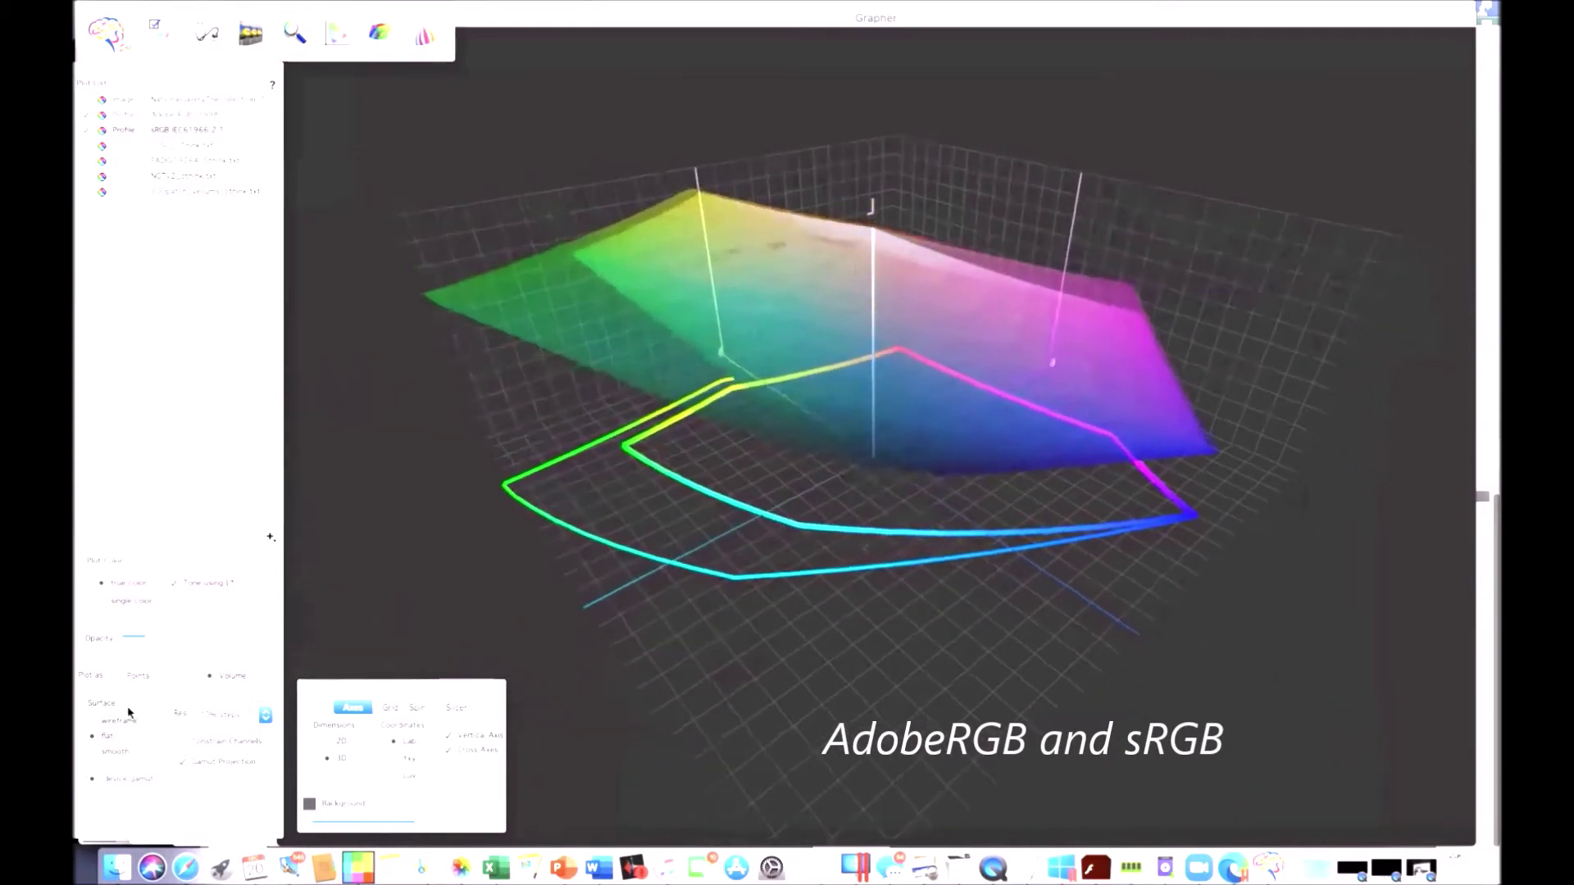
{"action": "left_click_drag", "start_coordinate": [150, 643], "coordinate": [247, 639]}
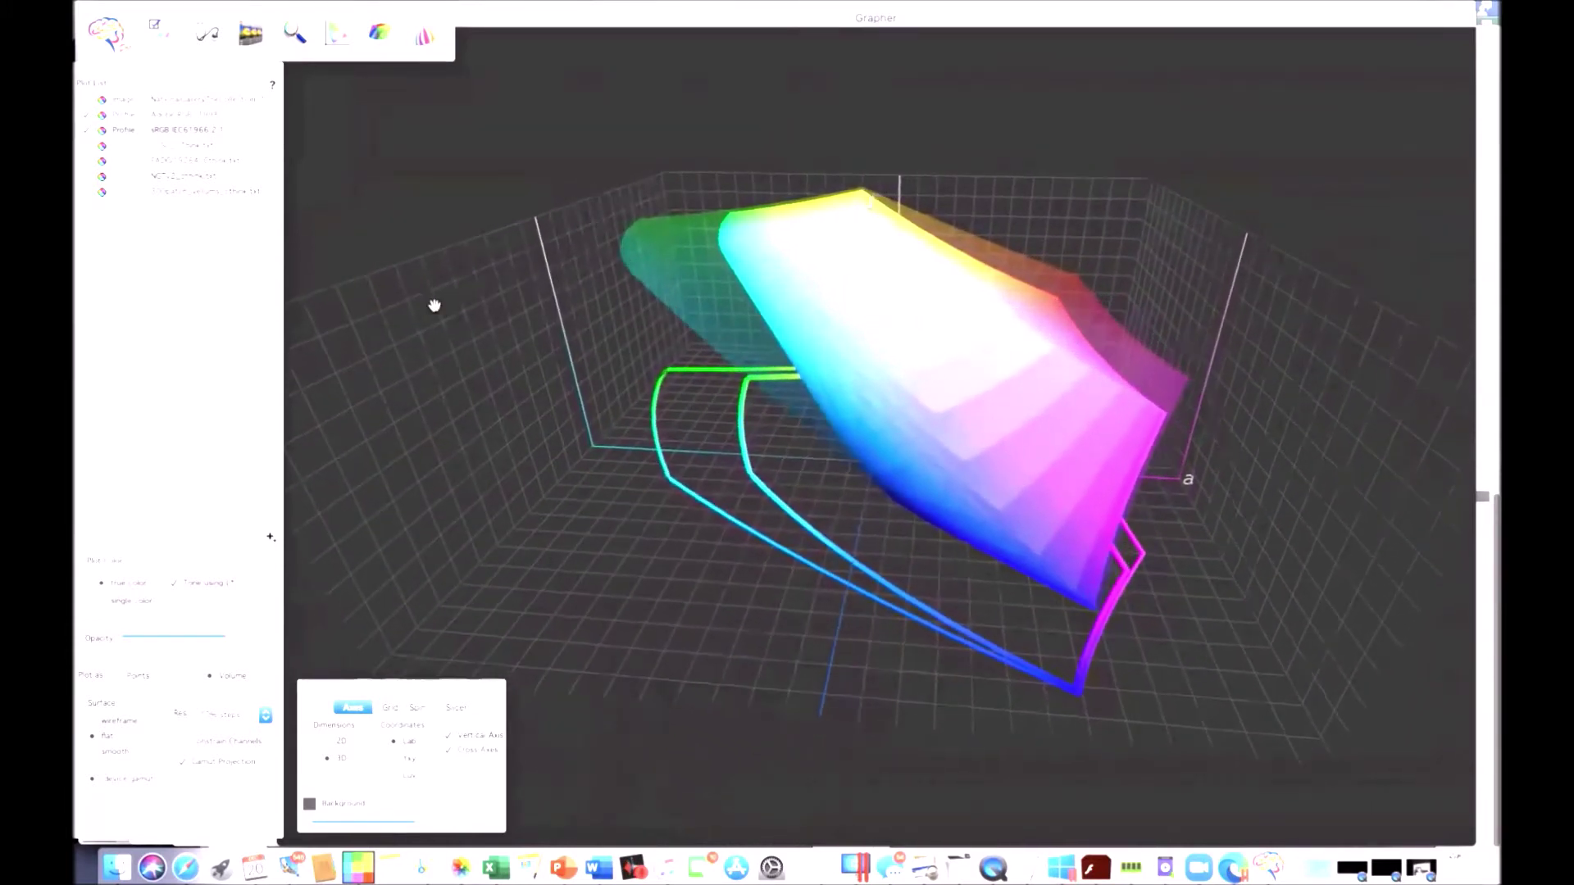
{"action": "left_click", "coordinate": [115, 130]}
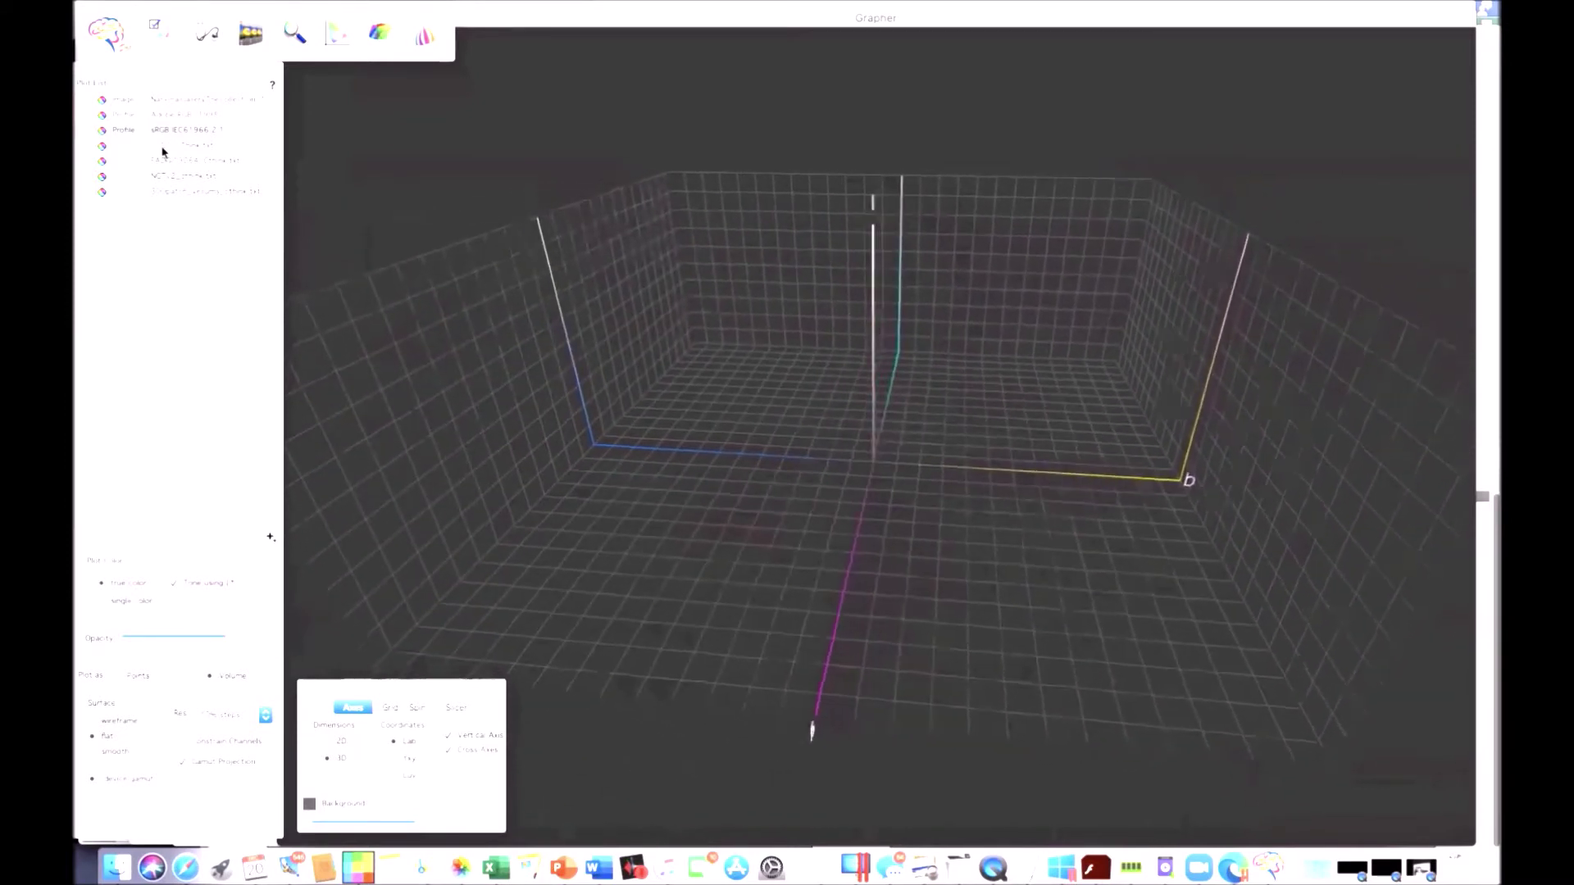
{"action": "left_click", "coordinate": [90, 148]}
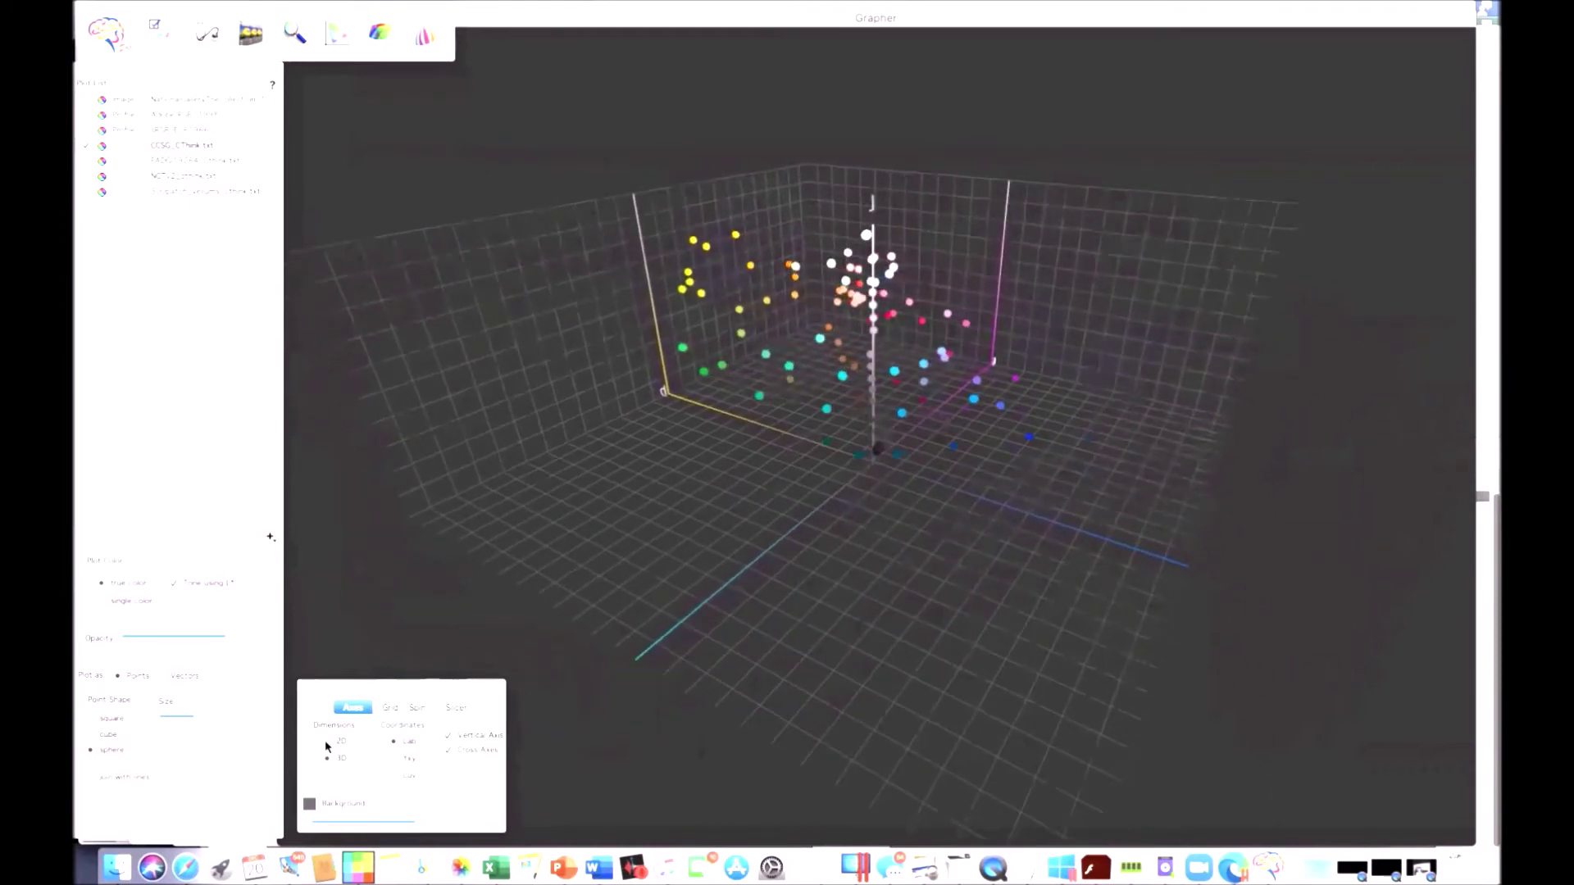
{"action": "left_click", "coordinate": [326, 744]}
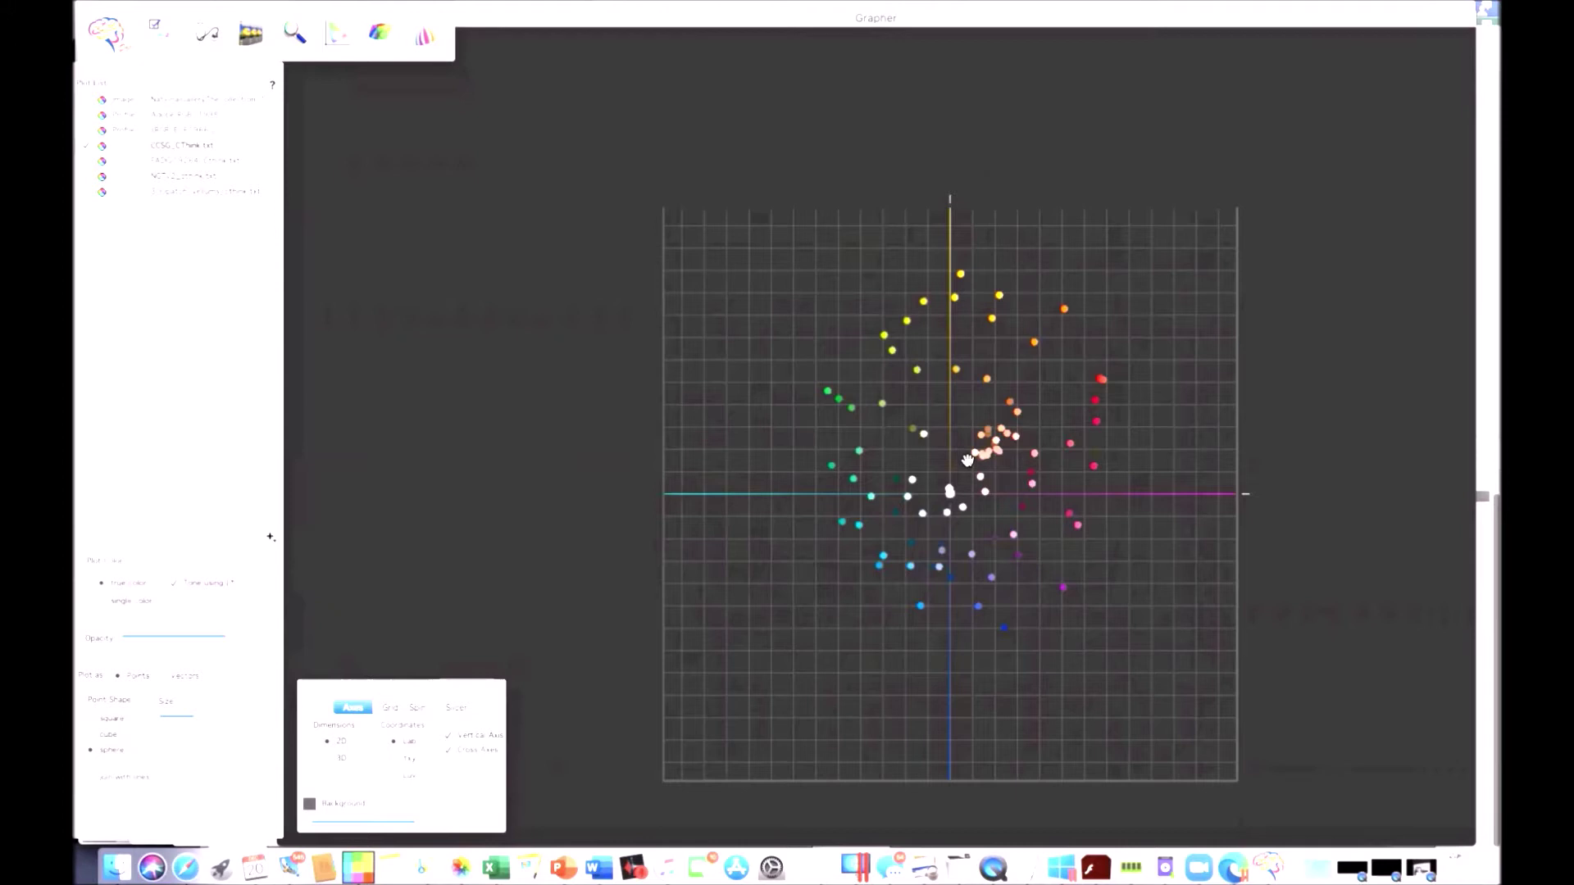
Return the ColorChecker SG plot to 3D Lab and rotate it to a flatter frontal view
{"action": "left_click", "coordinate": [327, 759]}
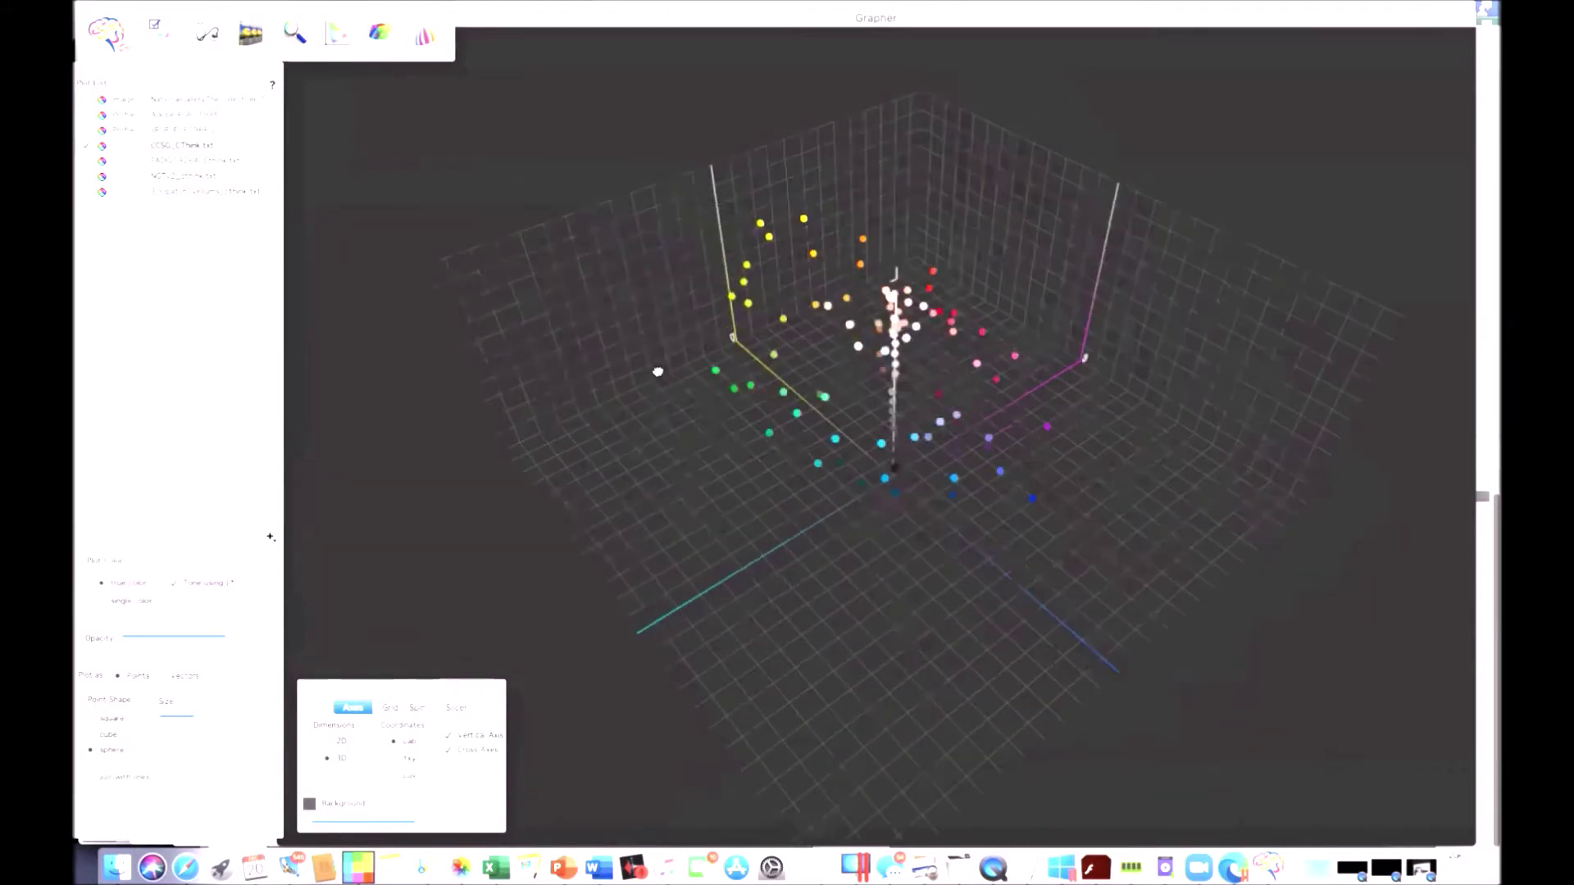
{"action": "left_click_drag", "start_coordinate": [648, 374], "coordinate": [846, 380]}
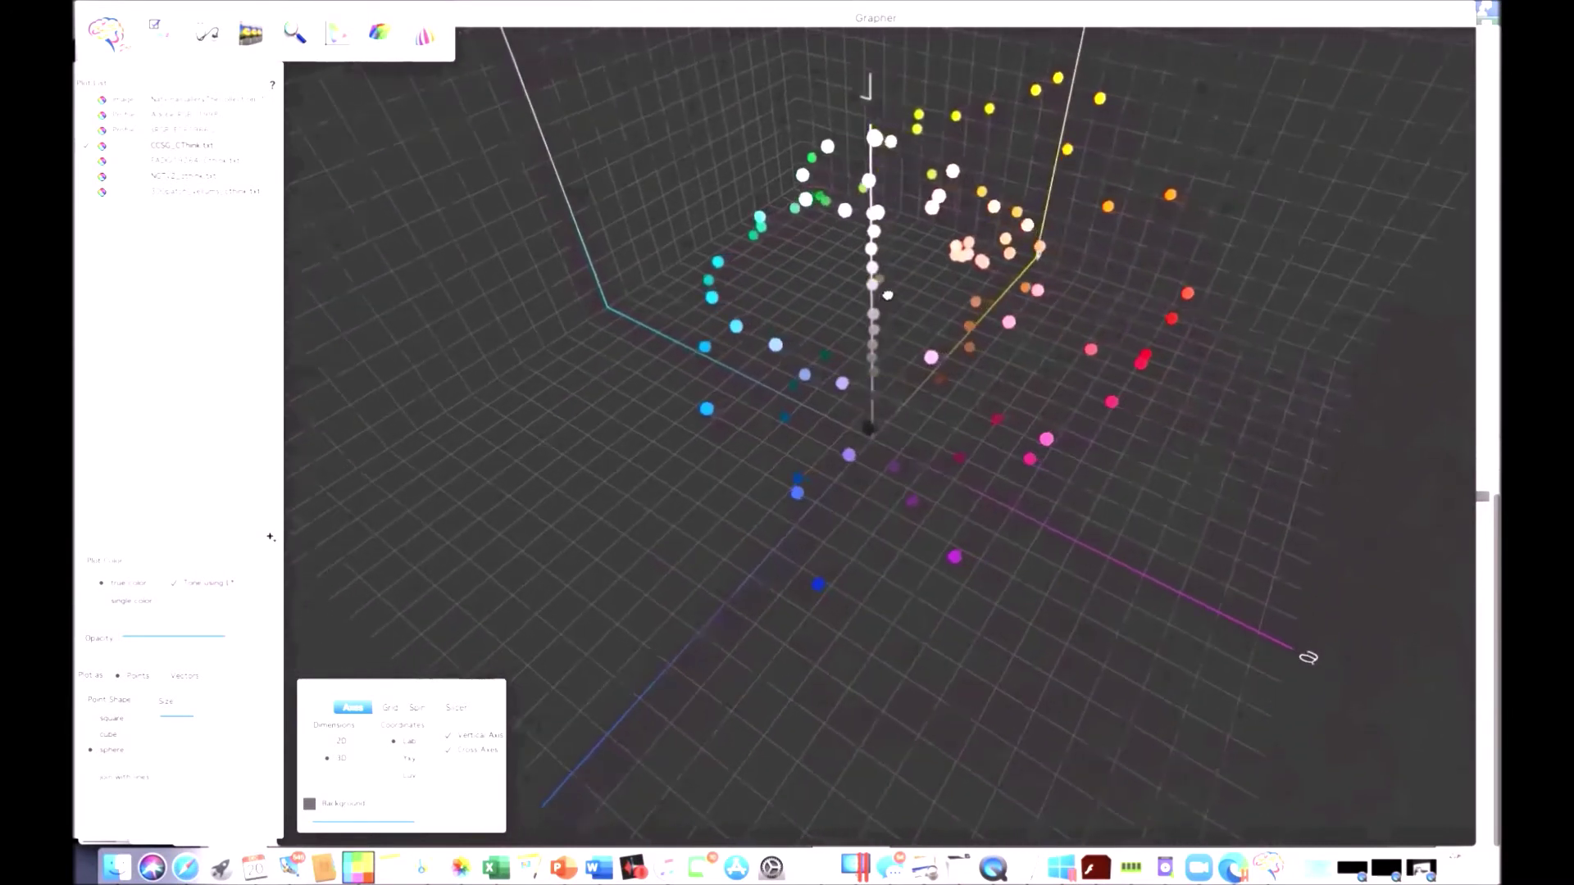
{"action": "scroll", "coordinate": [894, 268], "scroll_direction": "down", "scroll_amount": 5}
{"action": "left_click_drag", "start_coordinate": [893, 268], "coordinate": [959, 262]}
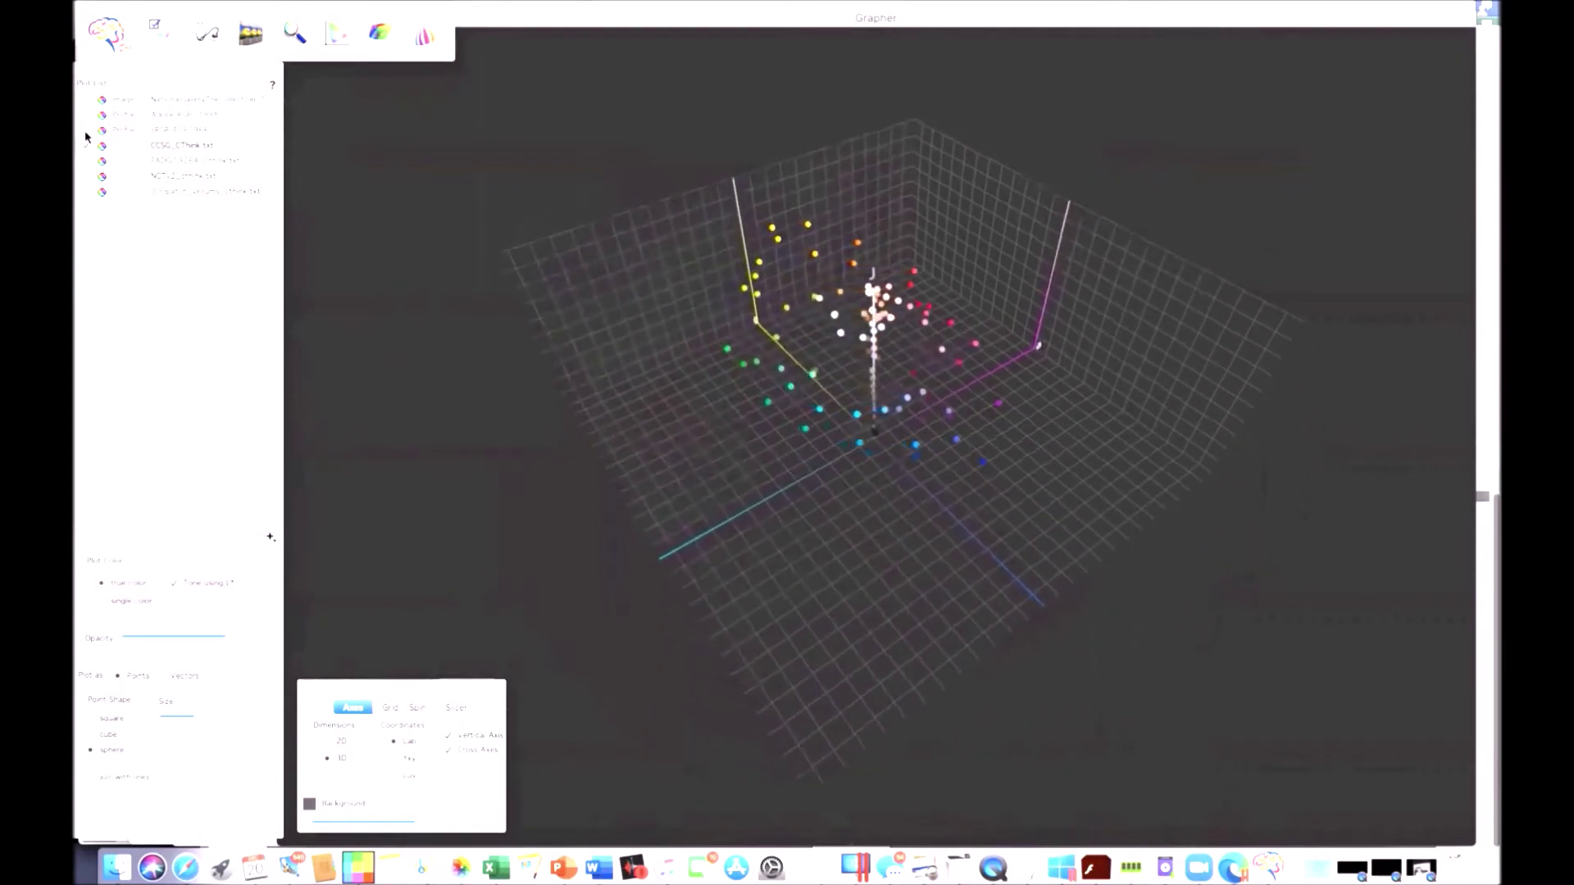
Show a translucent sRGB gamut, swap it for Adobe RGB, rotate it, then flatten to 2D
{"action": "left_click", "coordinate": [85, 133]}
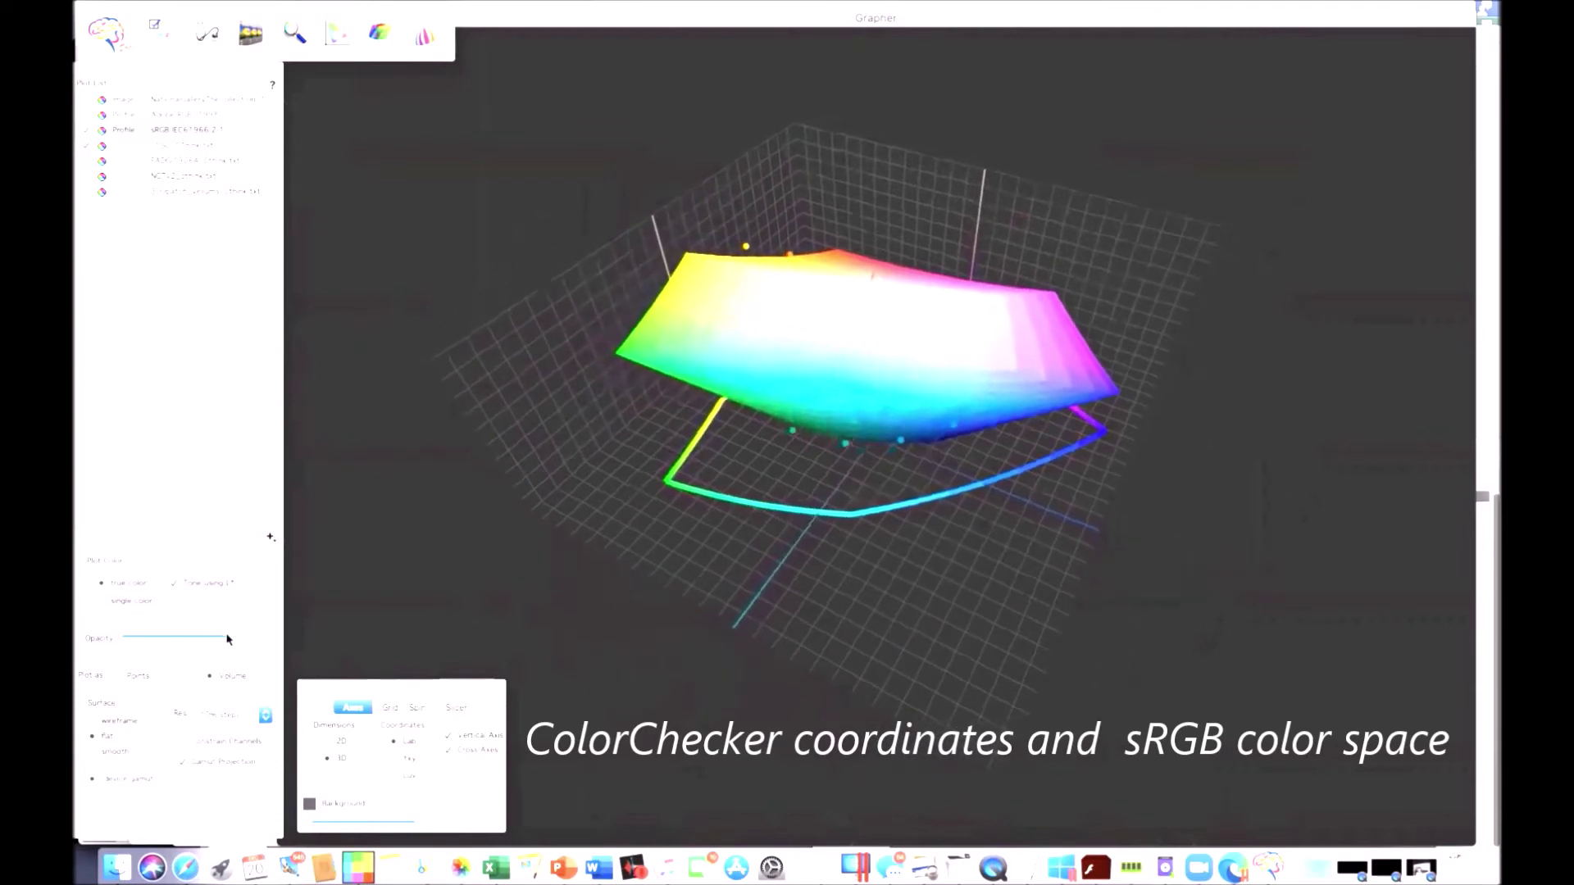
{"action": "left_click_drag", "start_coordinate": [228, 639], "coordinate": [179, 648]}
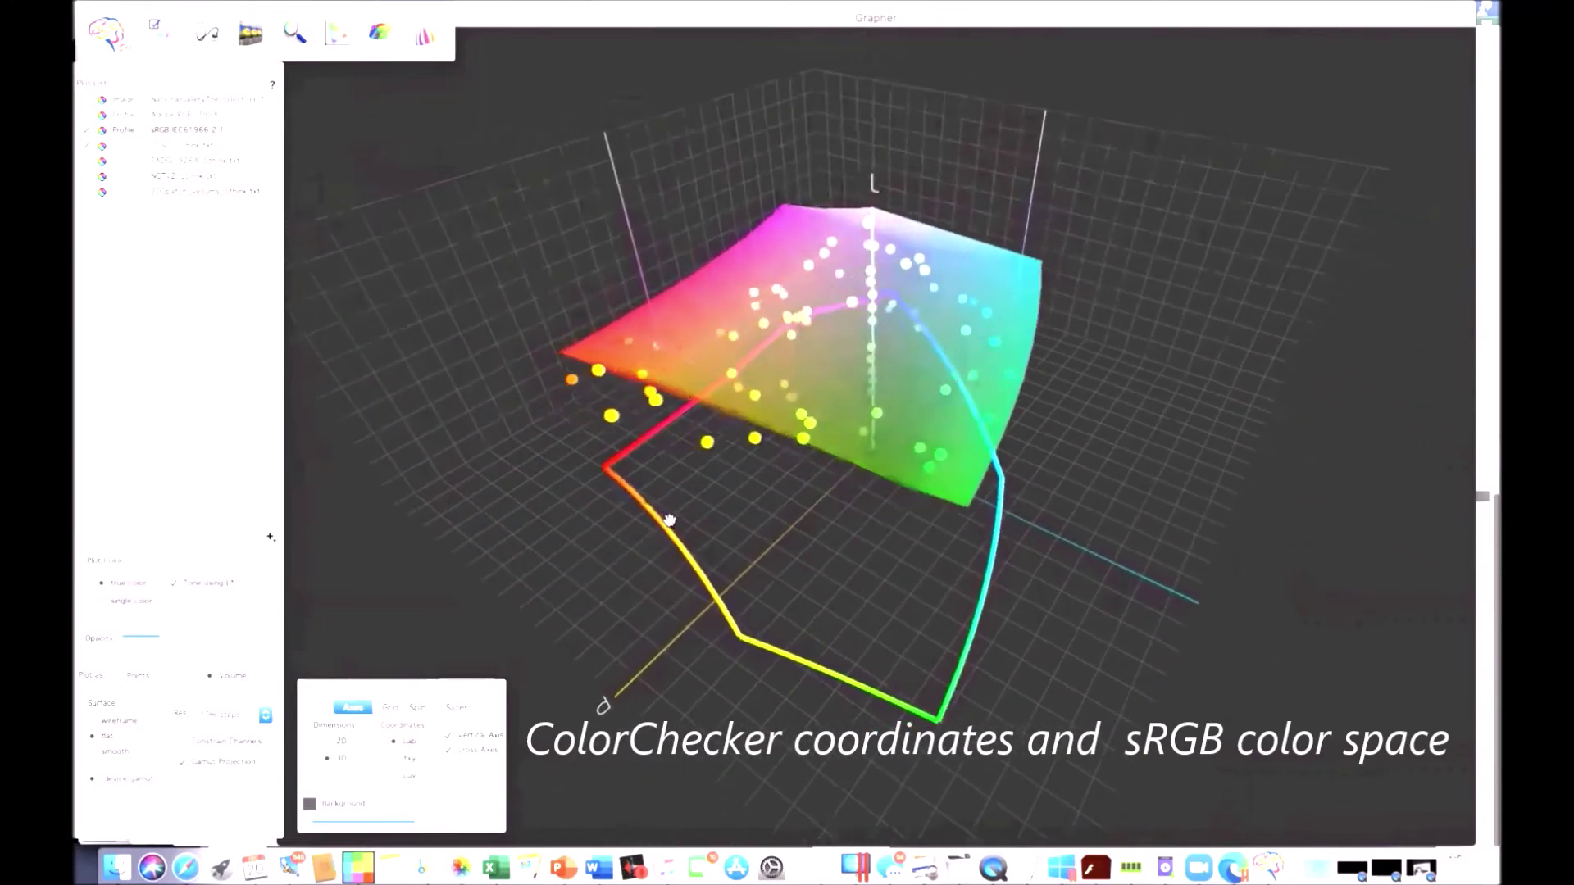
{"action": "left_click", "coordinate": [86, 115]}
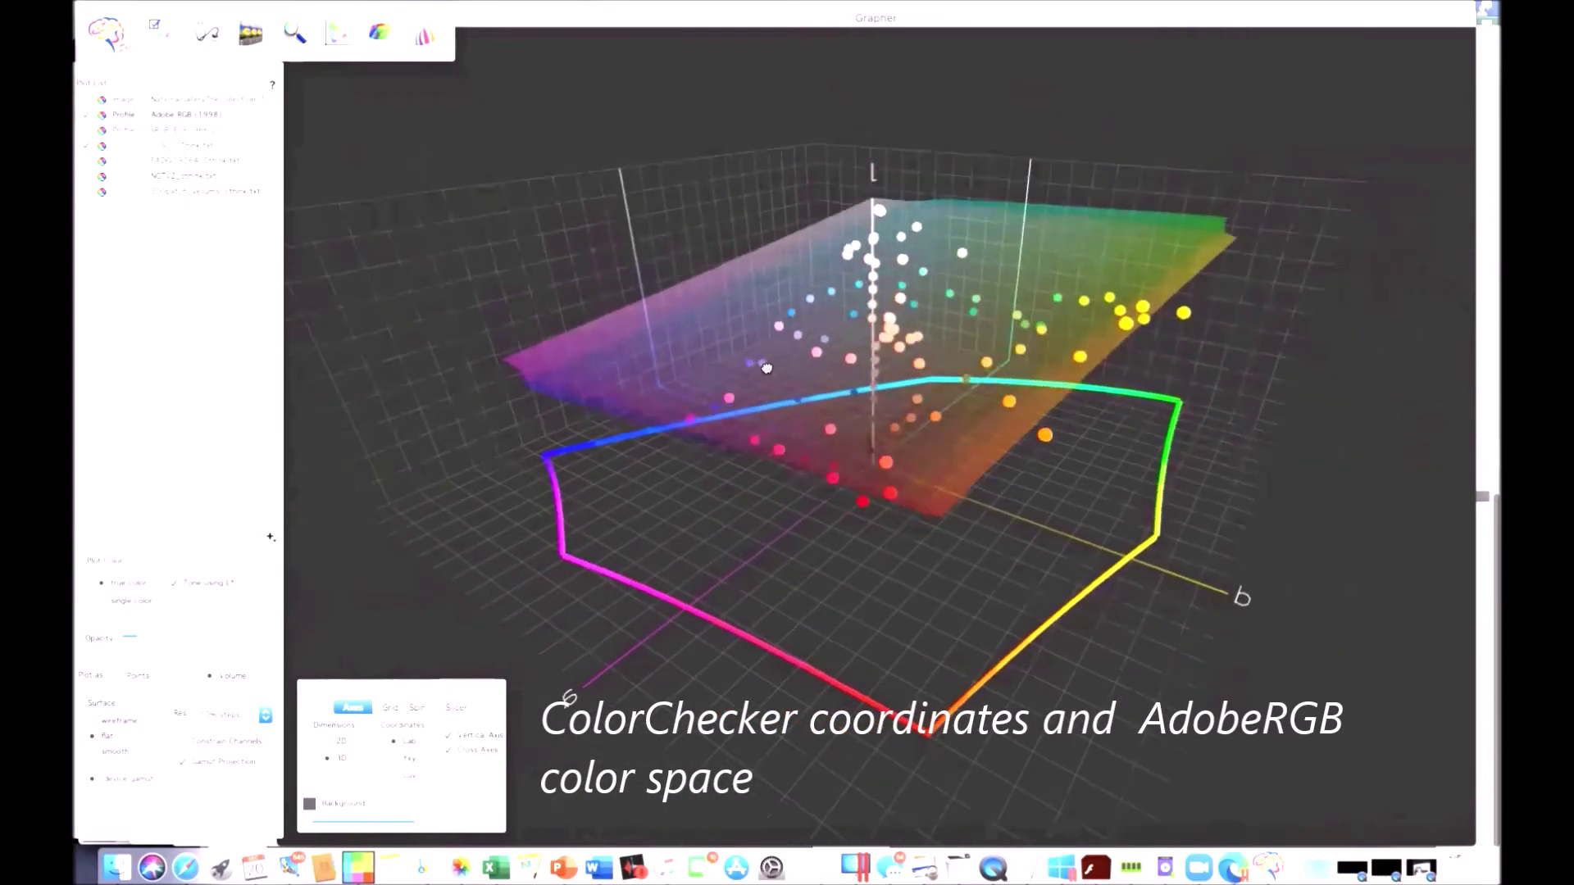
{"action": "left_click_drag", "start_coordinate": [763, 367], "coordinate": [607, 354]}
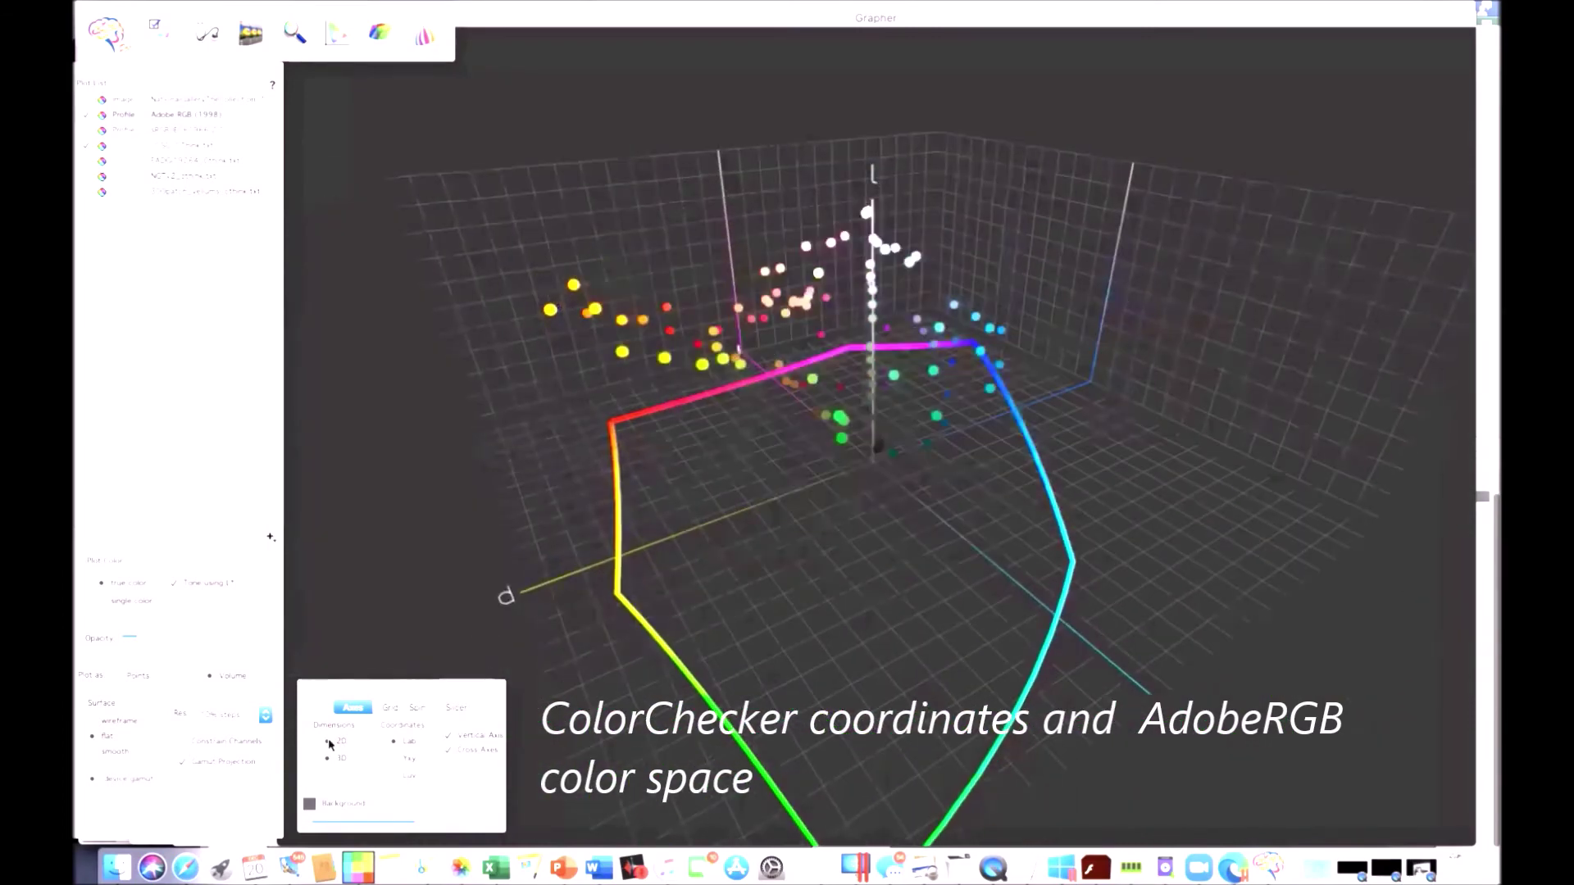
{"action": "left_click", "coordinate": [328, 742]}
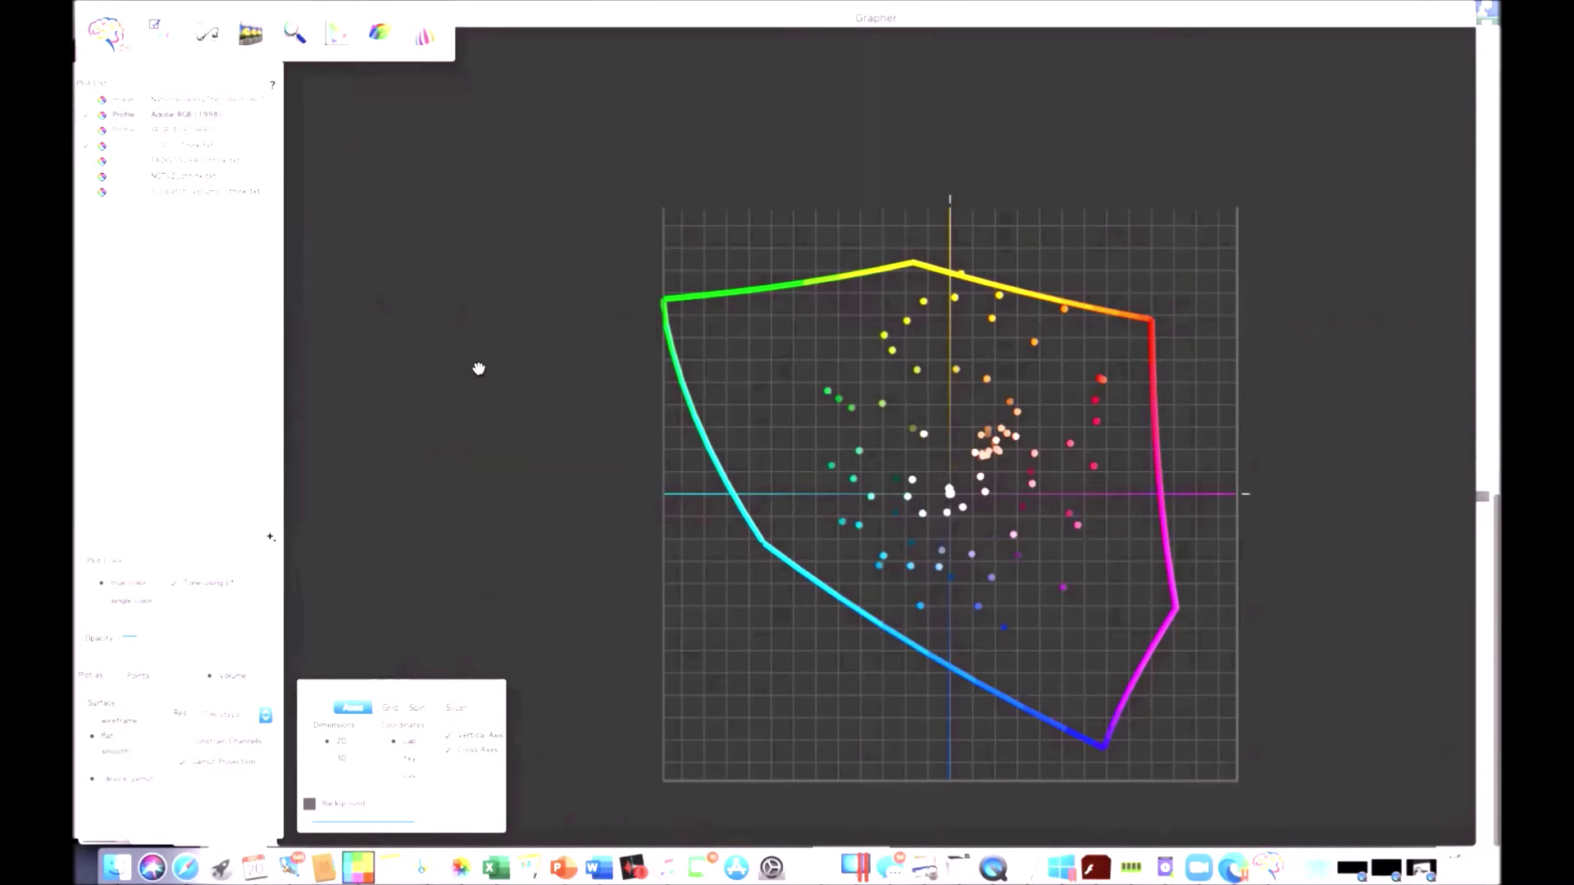
Replace the ColorChecker points with the NGT2 target points and zoom into the 2D plot
{"action": "left_click", "coordinate": [87, 147]}
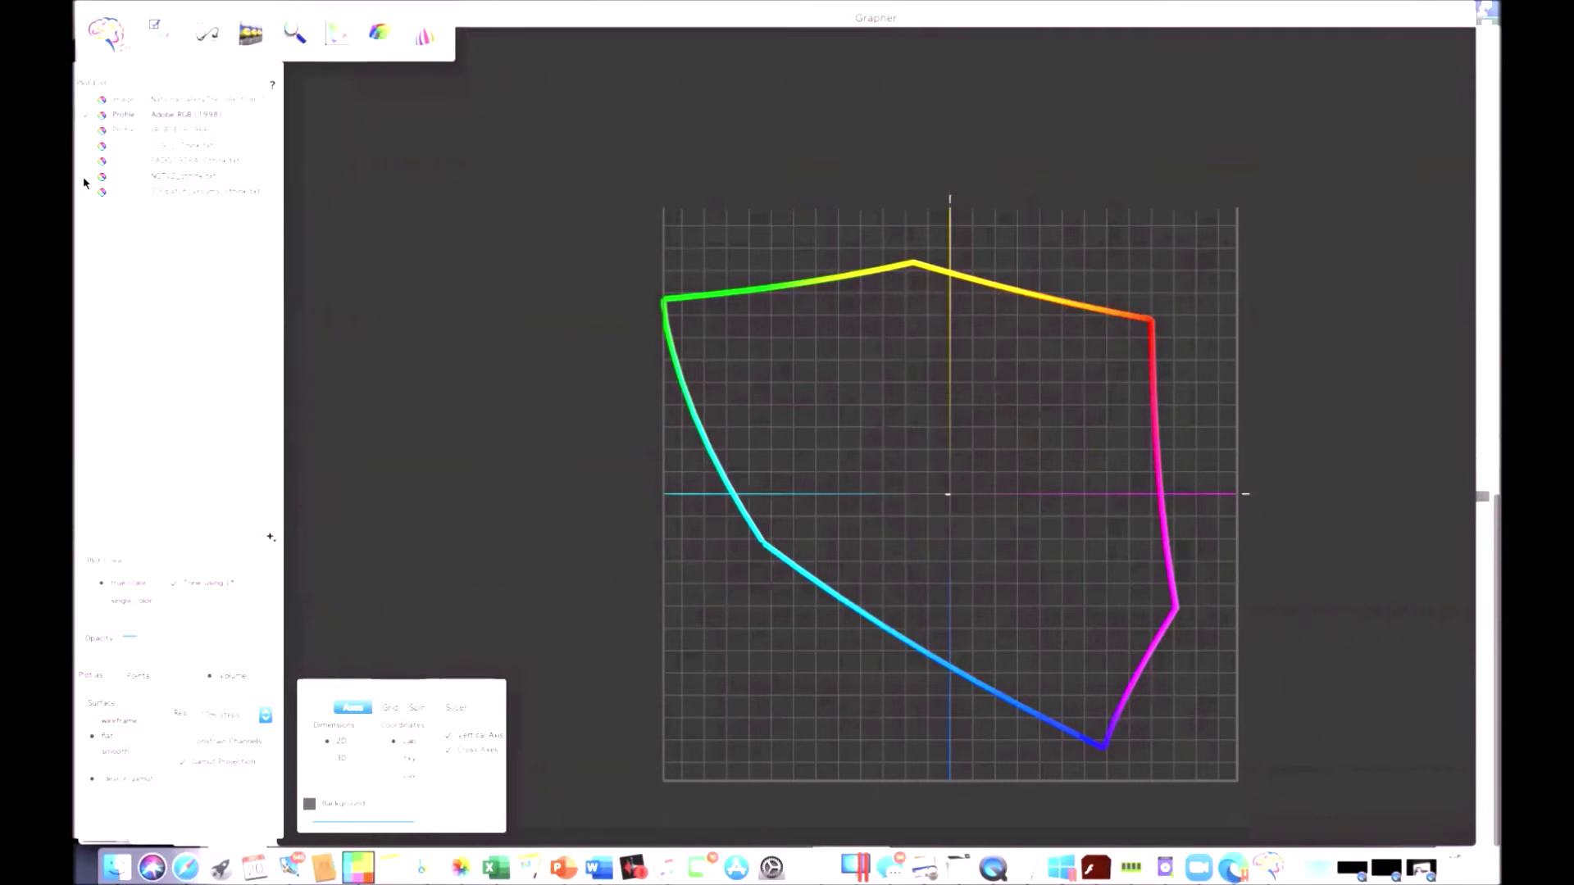
{"action": "left_click", "coordinate": [86, 175]}
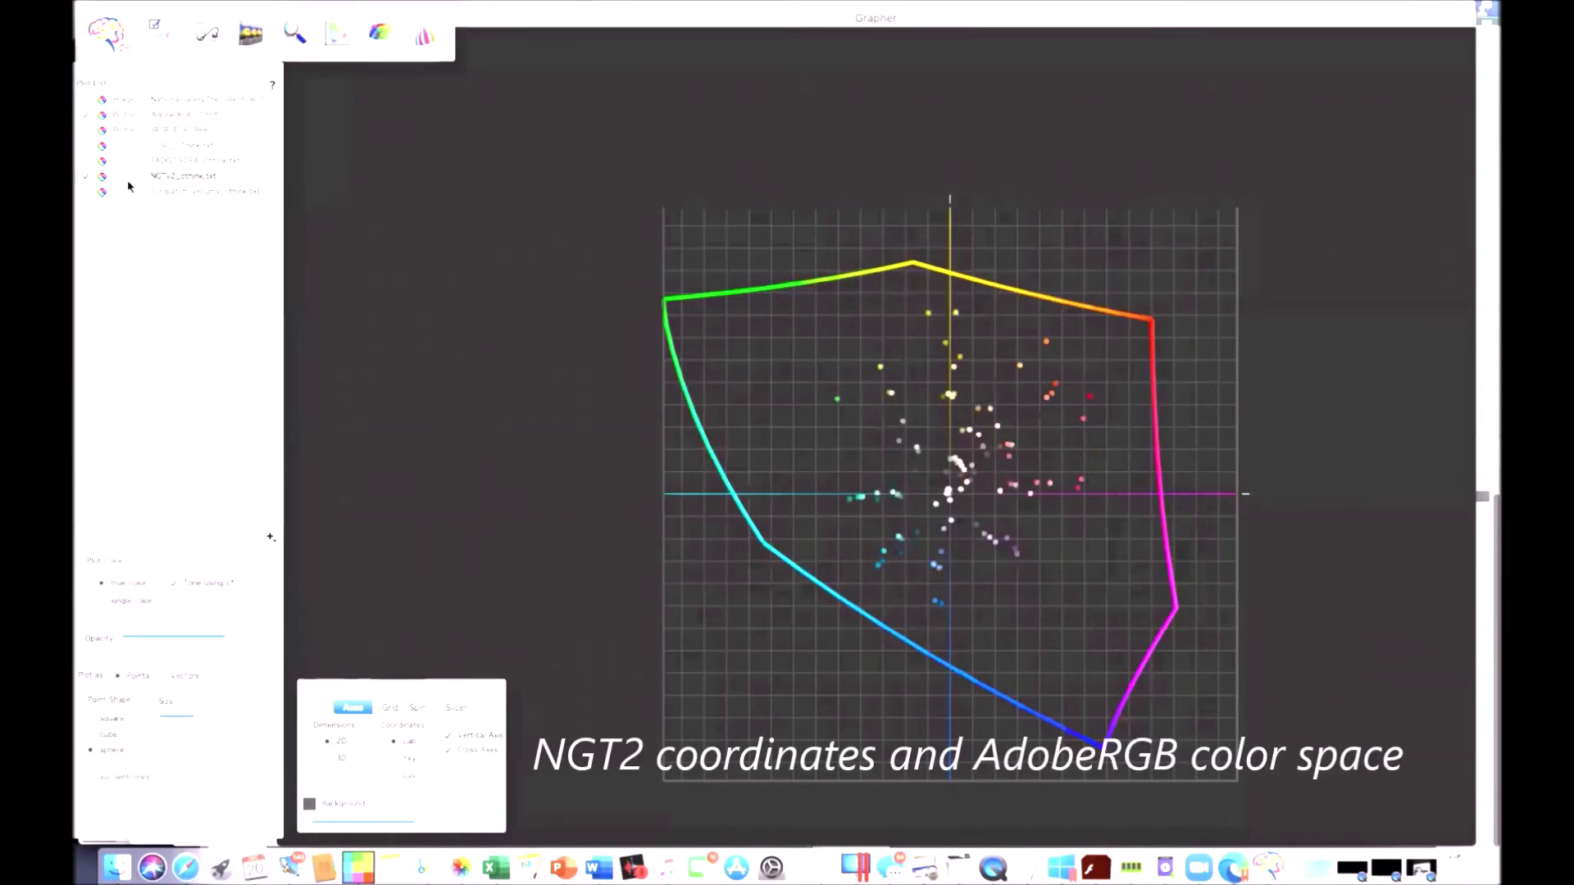
{"action": "scroll", "coordinate": [892, 442], "scroll_direction": "up", "scroll_amount": 5}
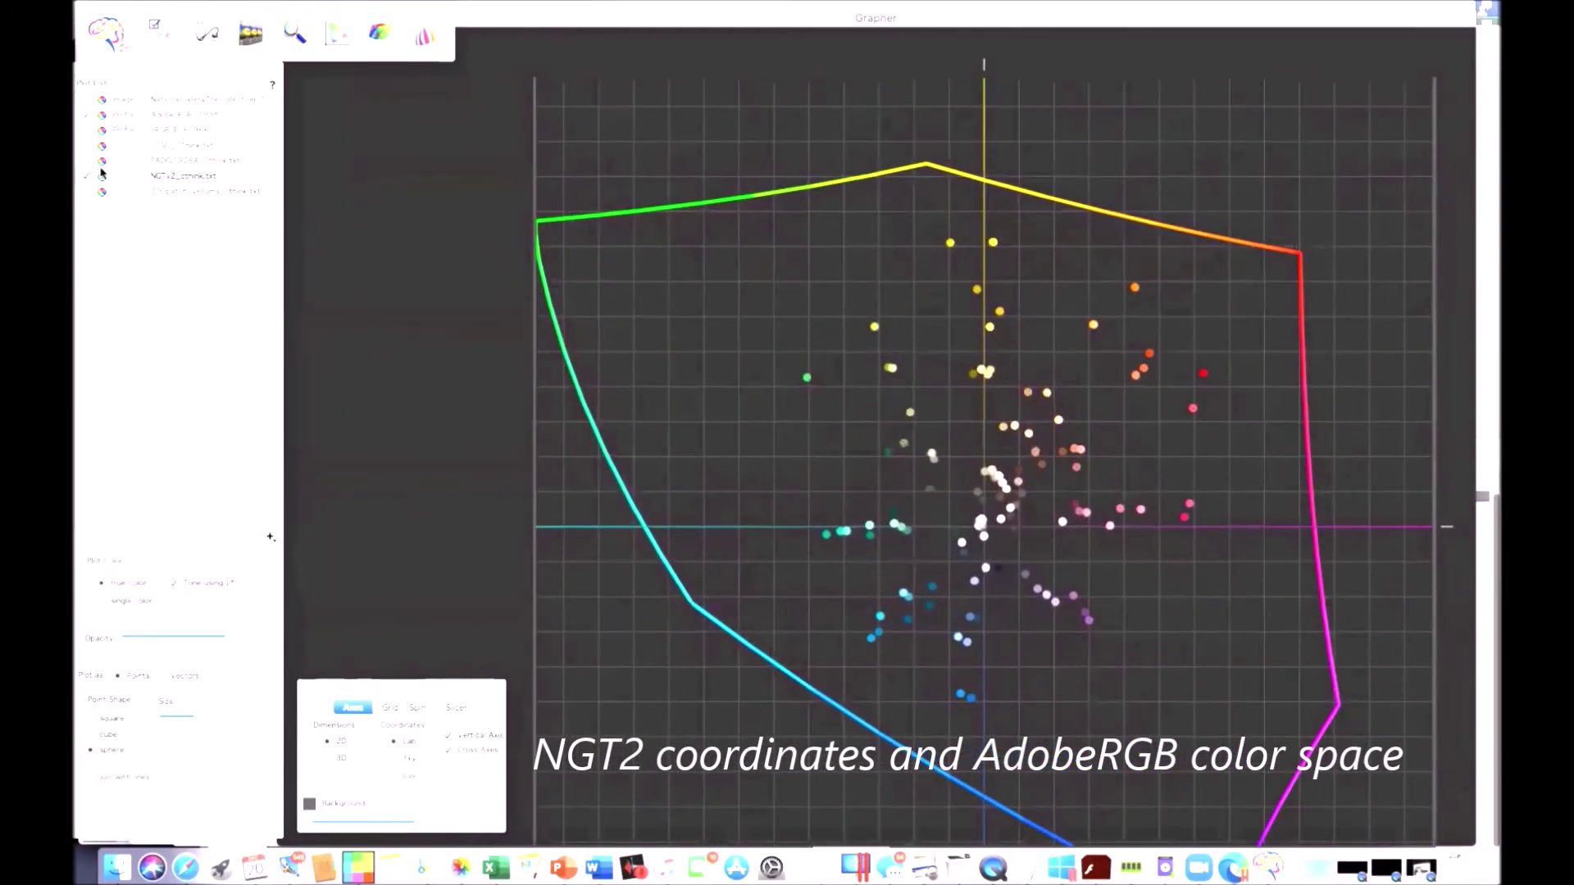
{"action": "left_click", "coordinate": [84, 147]}
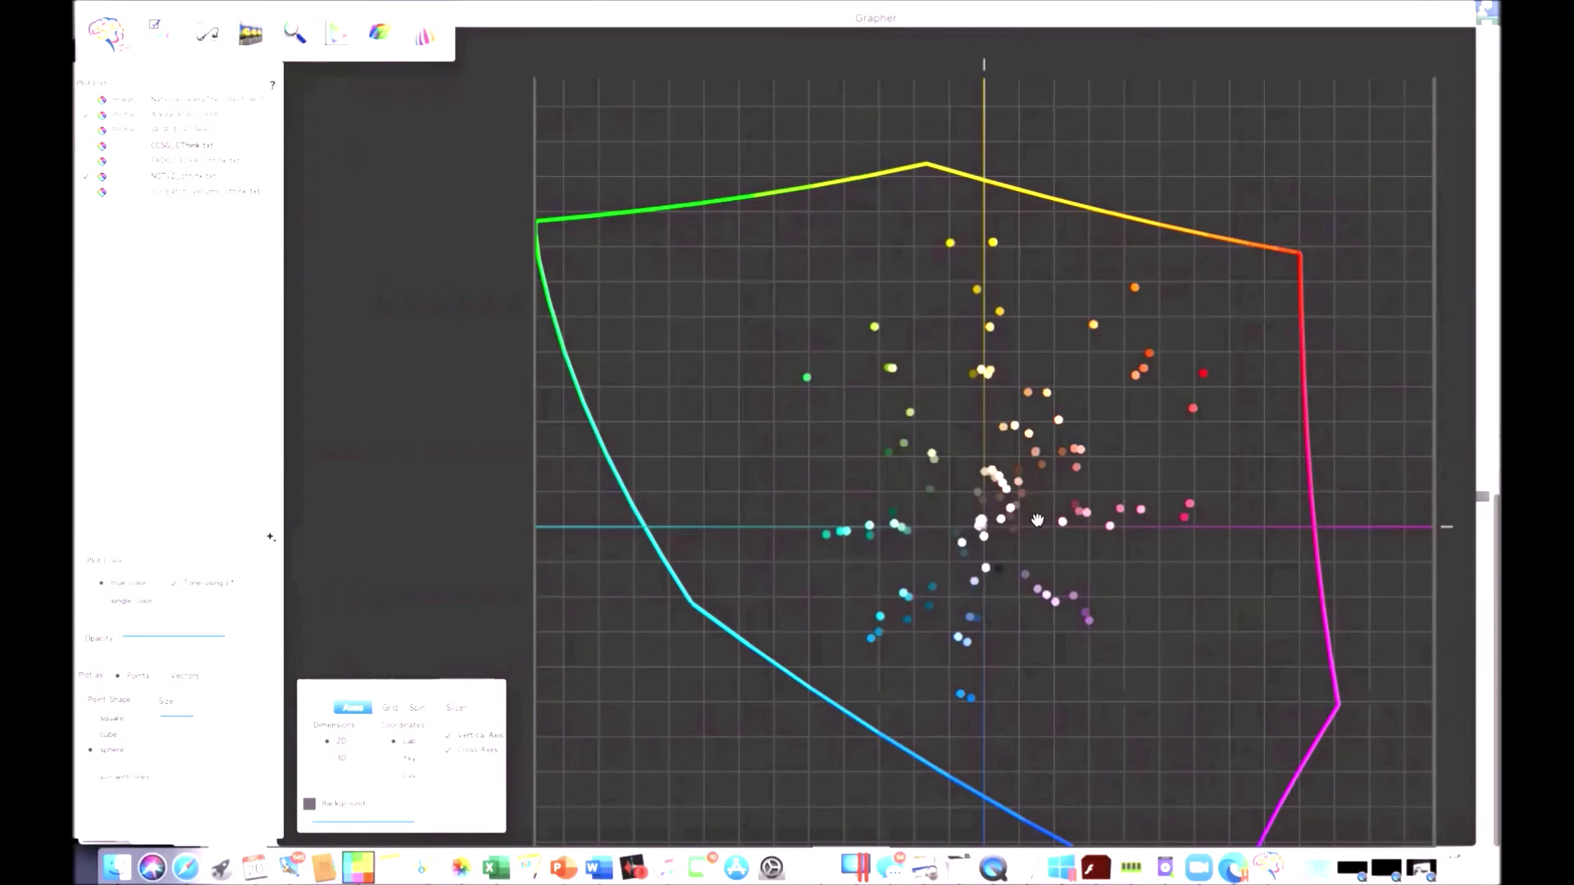
Plot the FADGI 19624 points instead of NGT2, drawn as spheres
{"action": "left_click", "coordinate": [85, 160]}
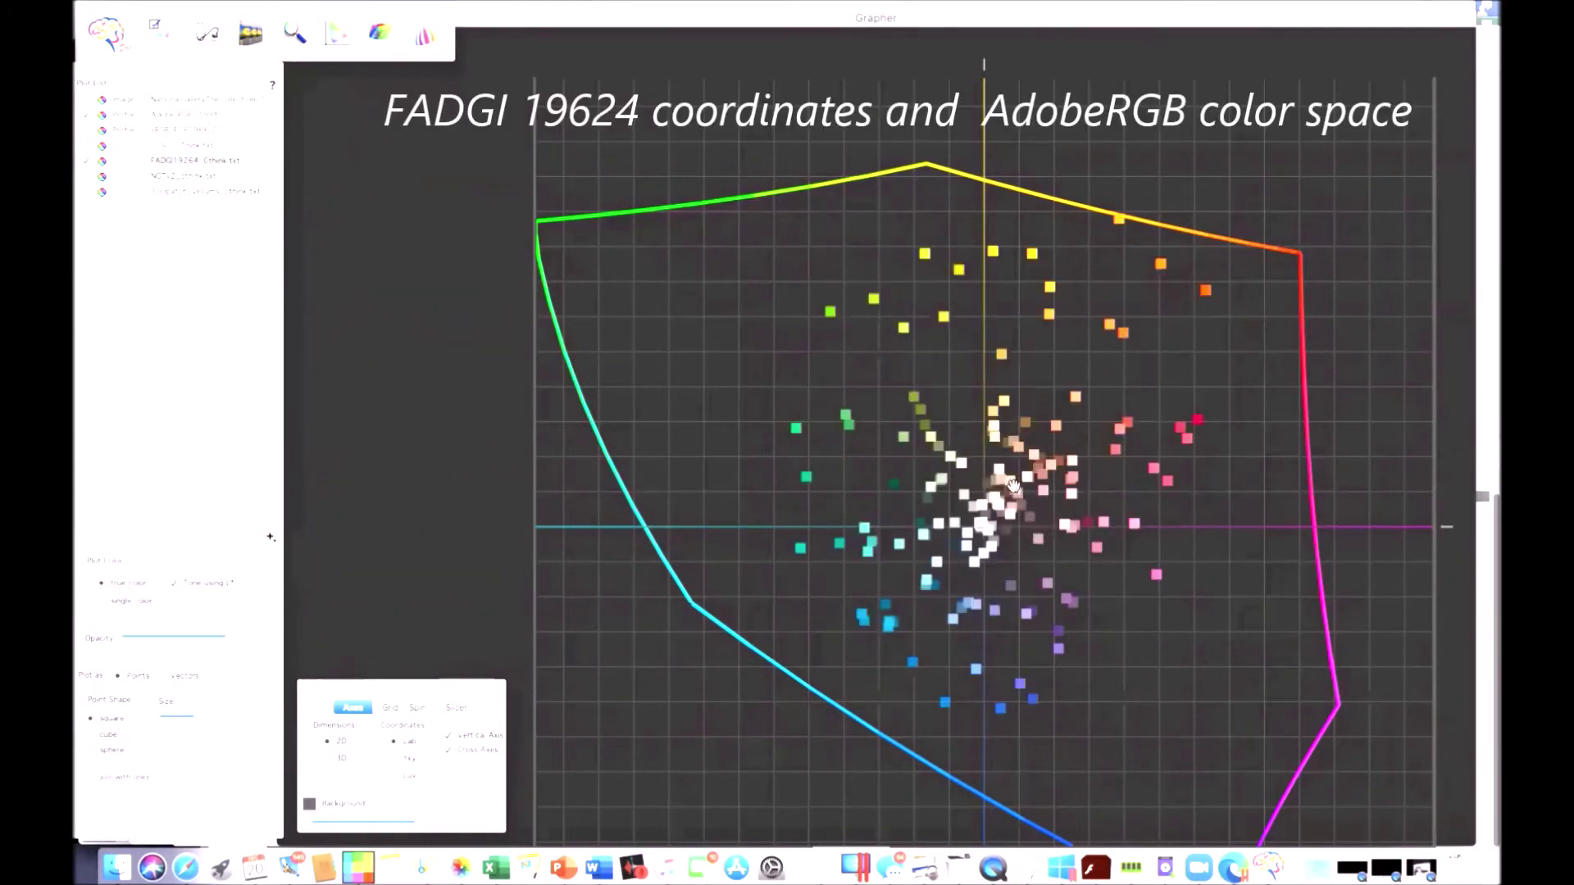
{"action": "left_click", "coordinate": [92, 750]}
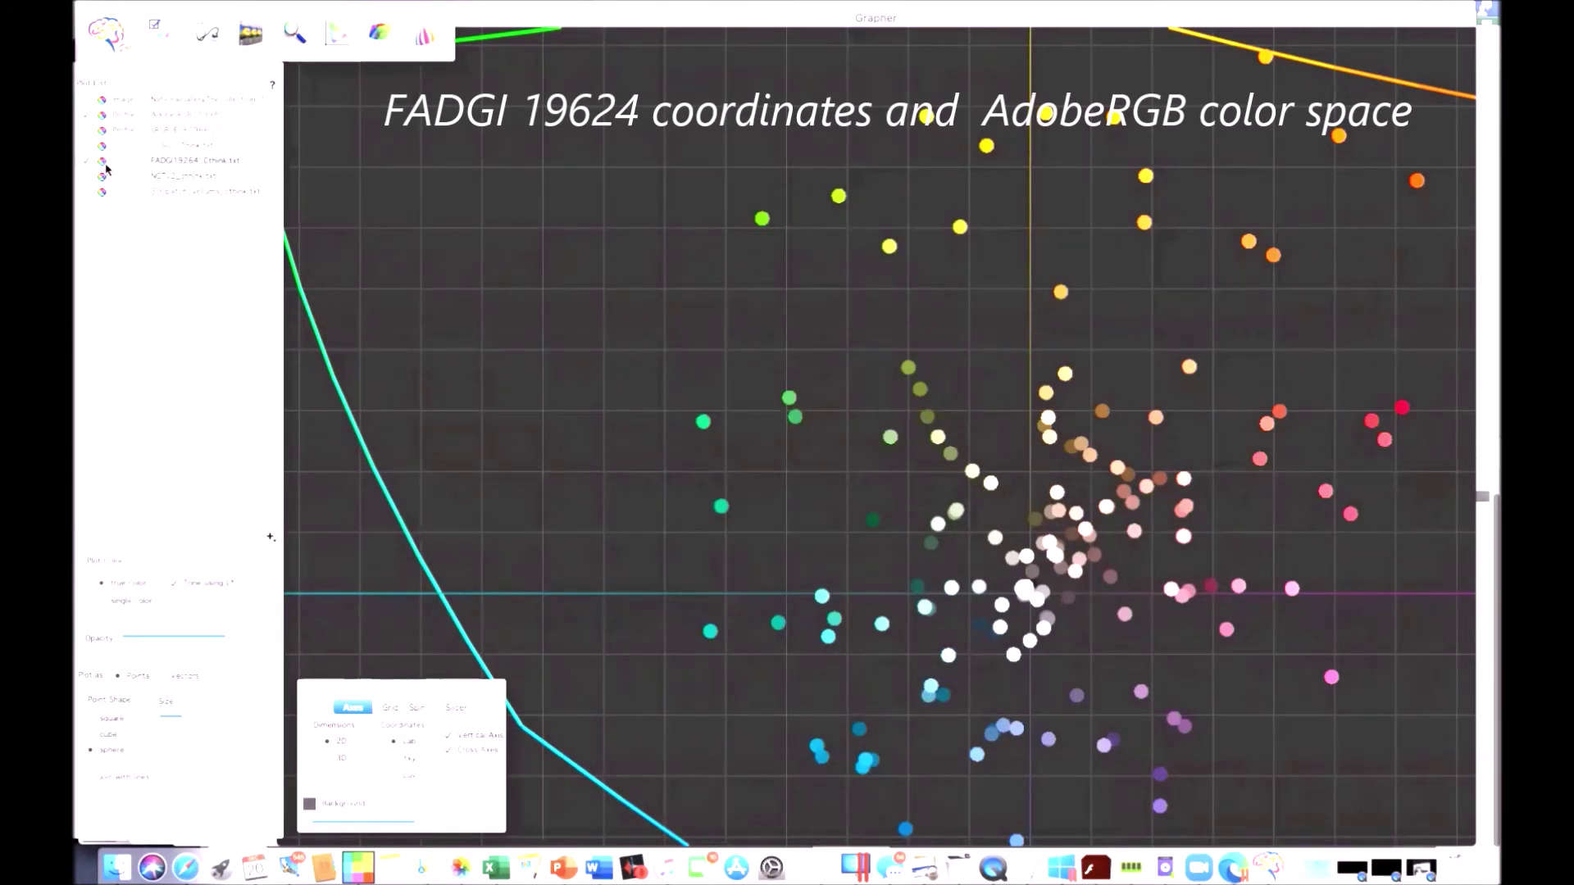
Toggle the ColorChecker SG overlay, view it alone, restore FADGI 19624, and zoom out
{"action": "left_click", "coordinate": [85, 150]}
{"action": "left_click", "coordinate": [85, 150]}
{"action": "left_click", "coordinate": [85, 150]}
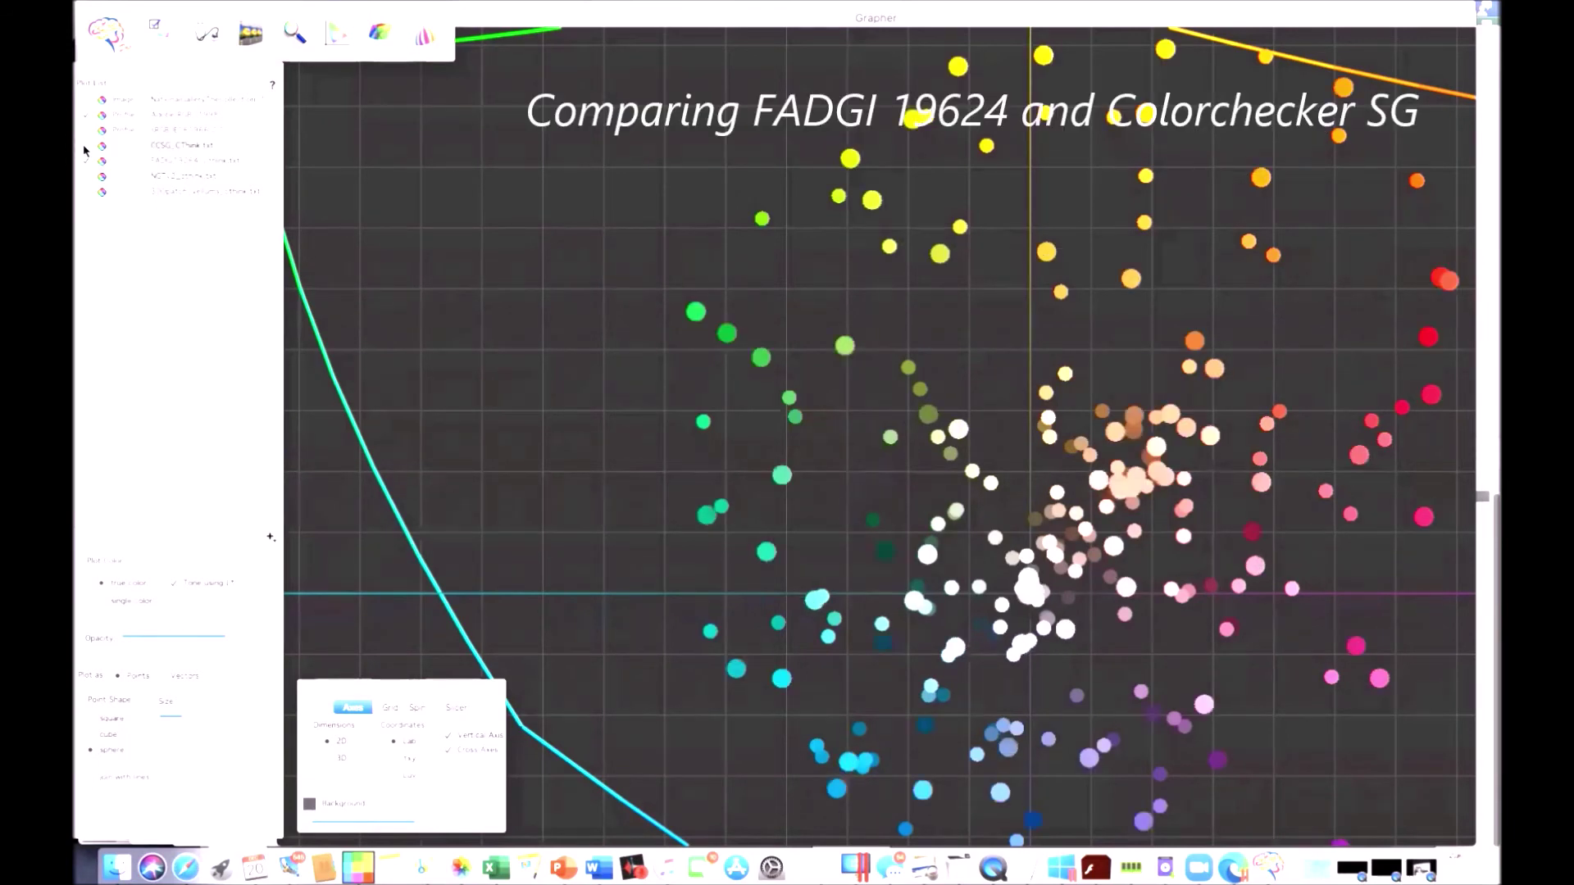
{"action": "left_click", "coordinate": [85, 150]}
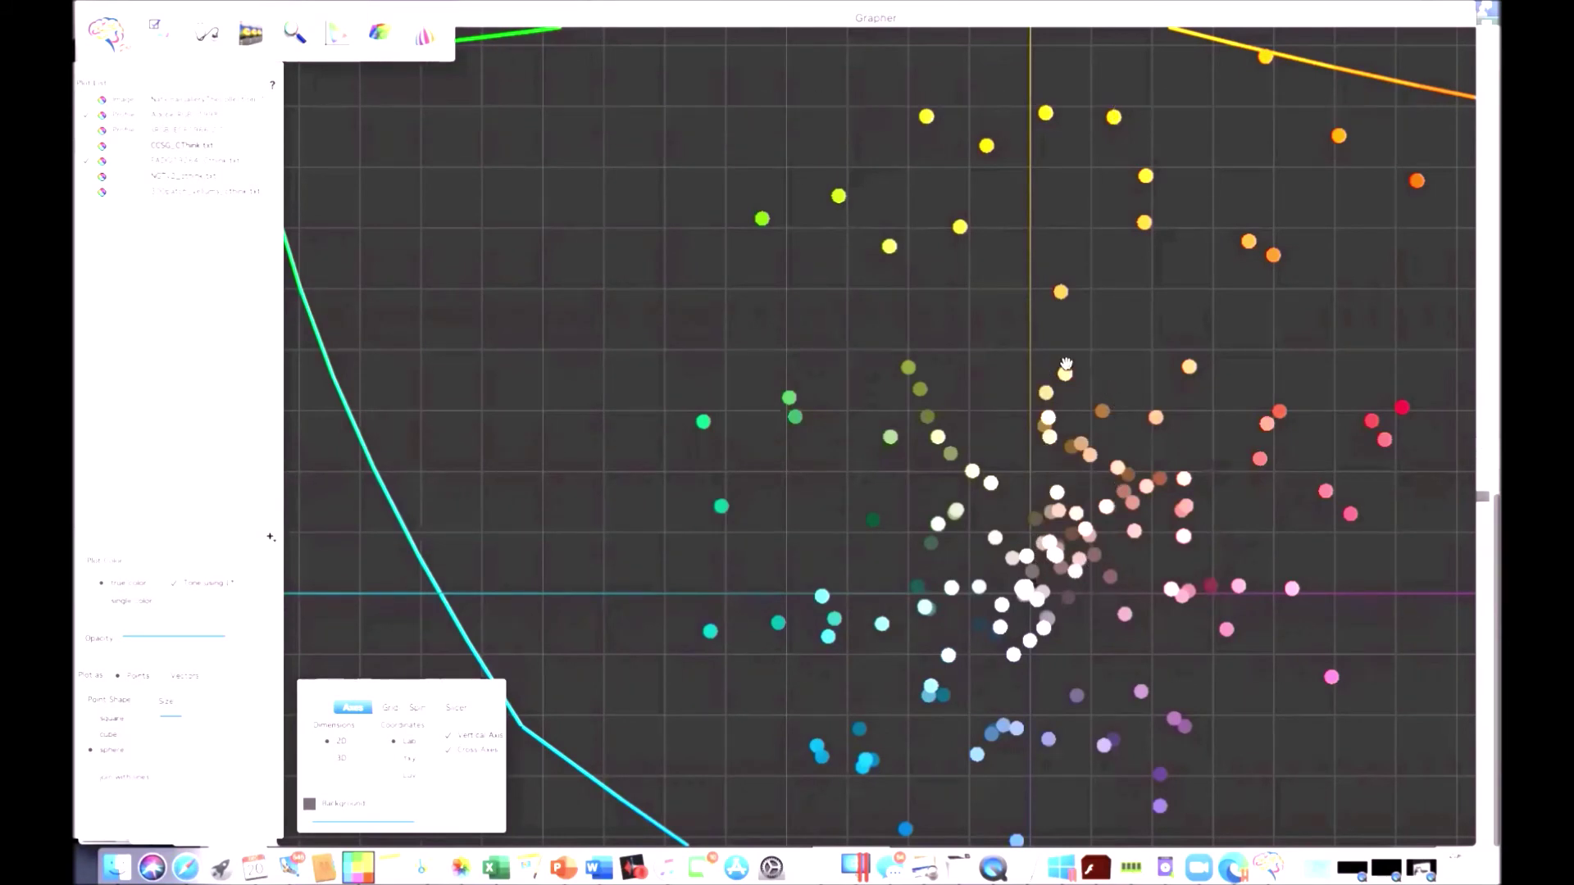
{"action": "left_click", "coordinate": [84, 151]}
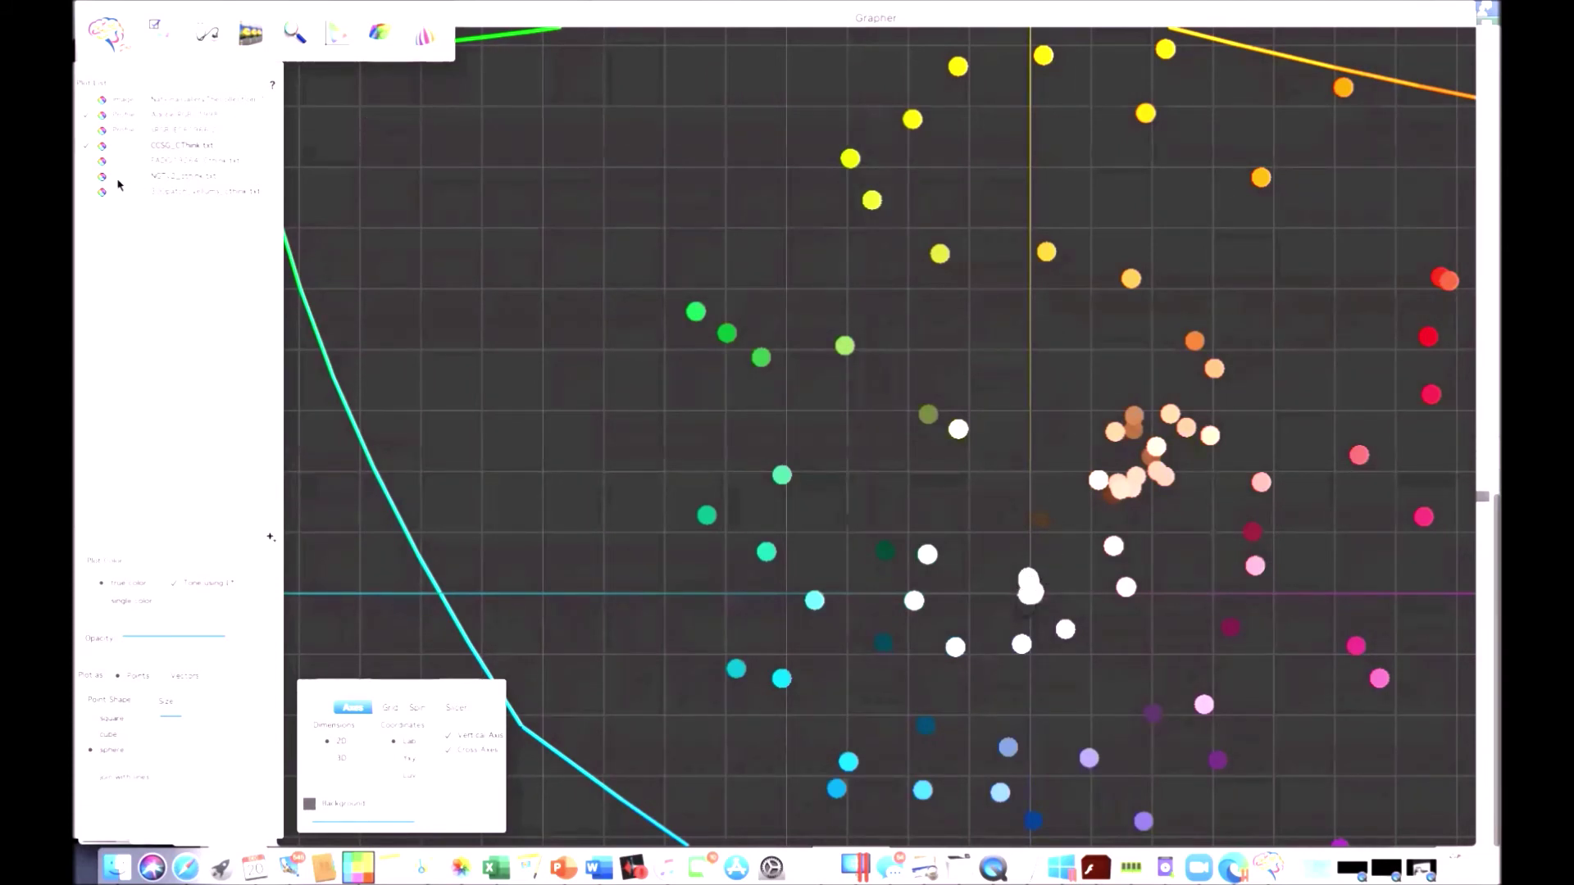
{"action": "left_click", "coordinate": [86, 161]}
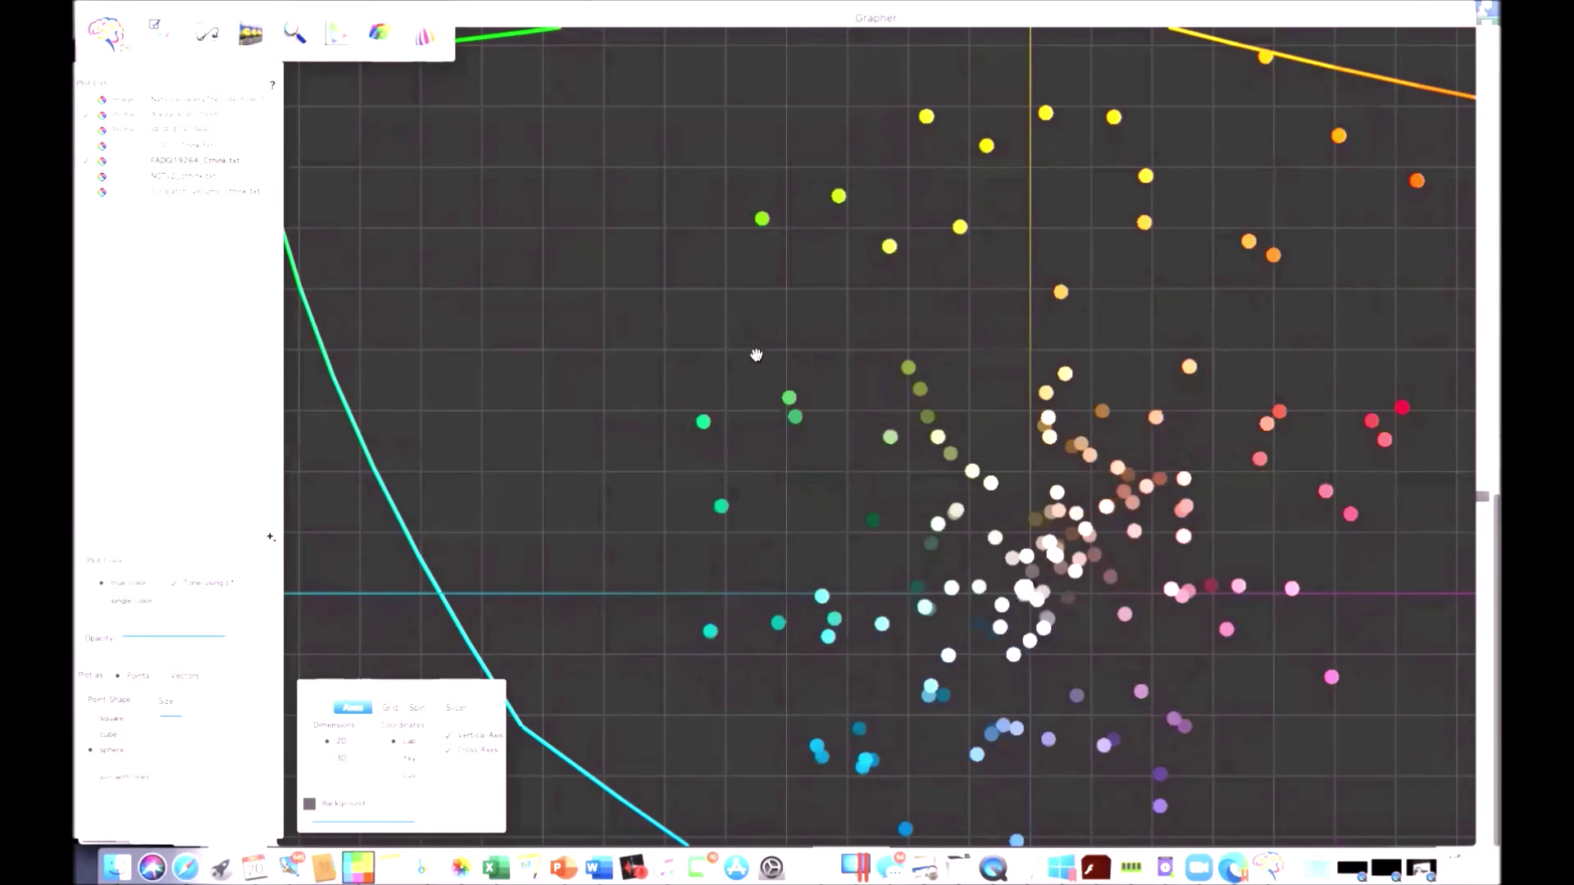
{"action": "scroll", "coordinate": [756, 354], "scroll_direction": "down", "scroll_amount": 10}
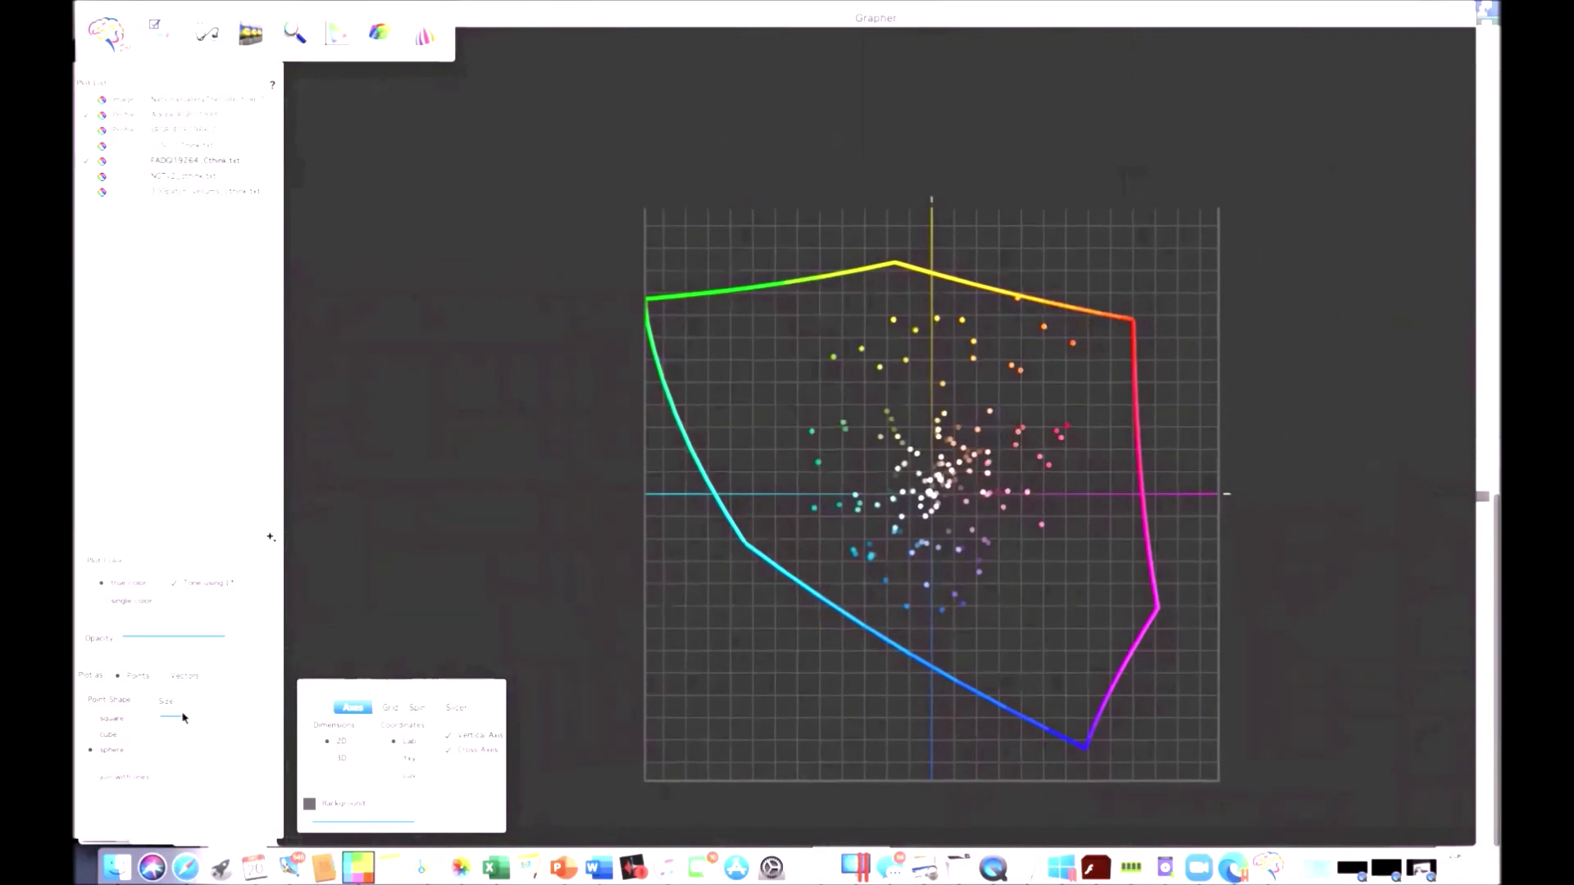
Switch the FADGI 19624 and Adobe RGB gamut plot to 3D and rotate it
{"action": "left_click", "coordinate": [329, 758]}
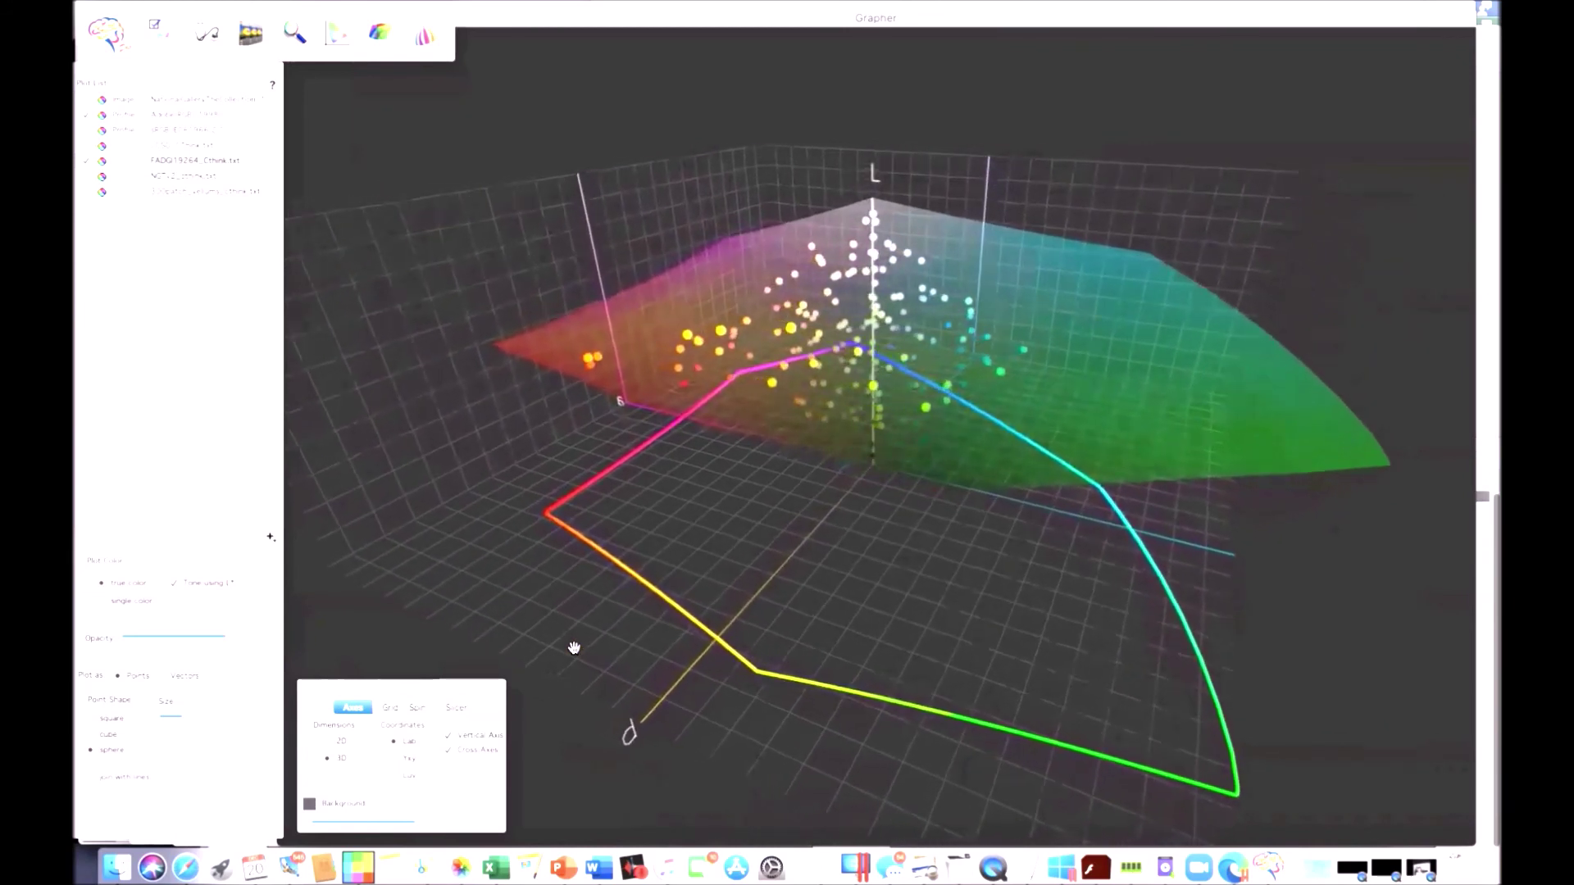
{"action": "left_click_drag", "start_coordinate": [574, 649], "coordinate": [615, 640]}
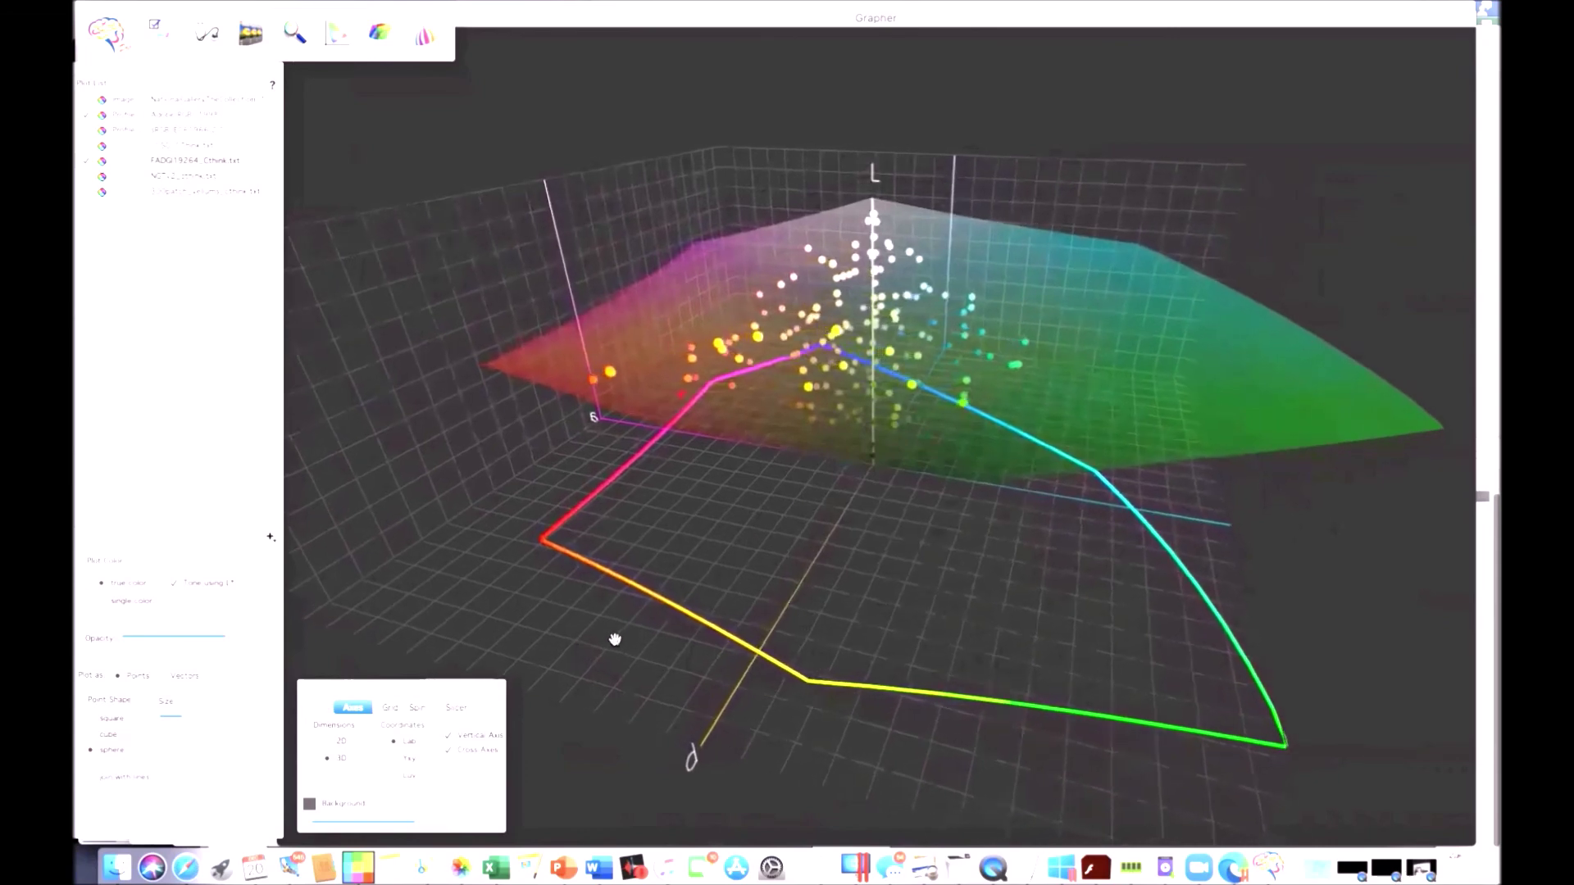